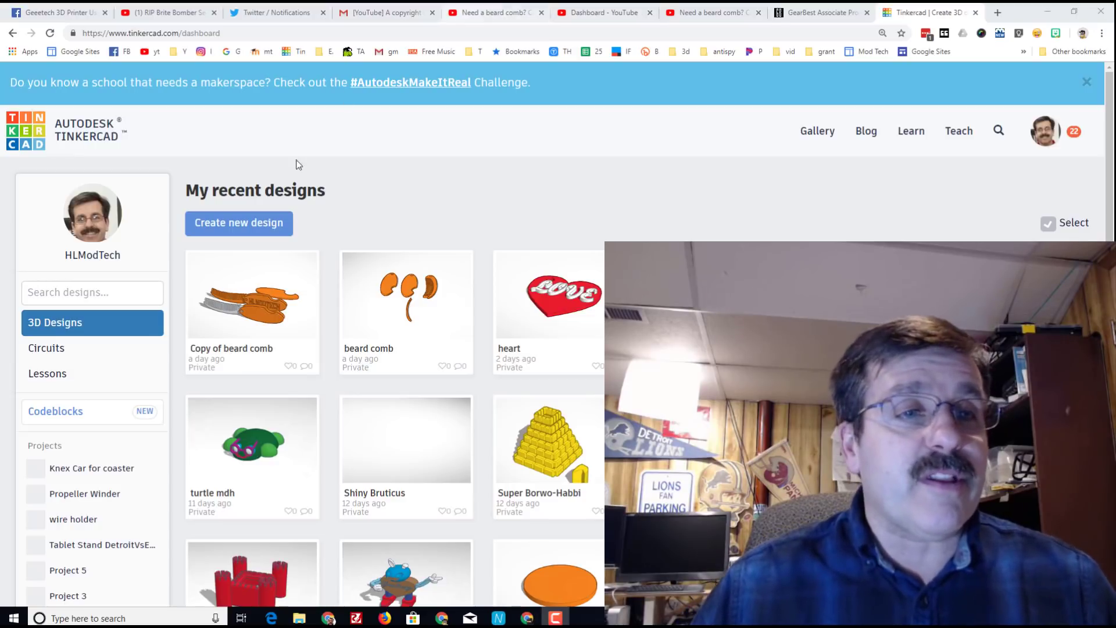
# - Start a new design named 'turtle mdh3' and scroll the Basic Shapes to Half Sphere
pyautogui.click(268, 222)
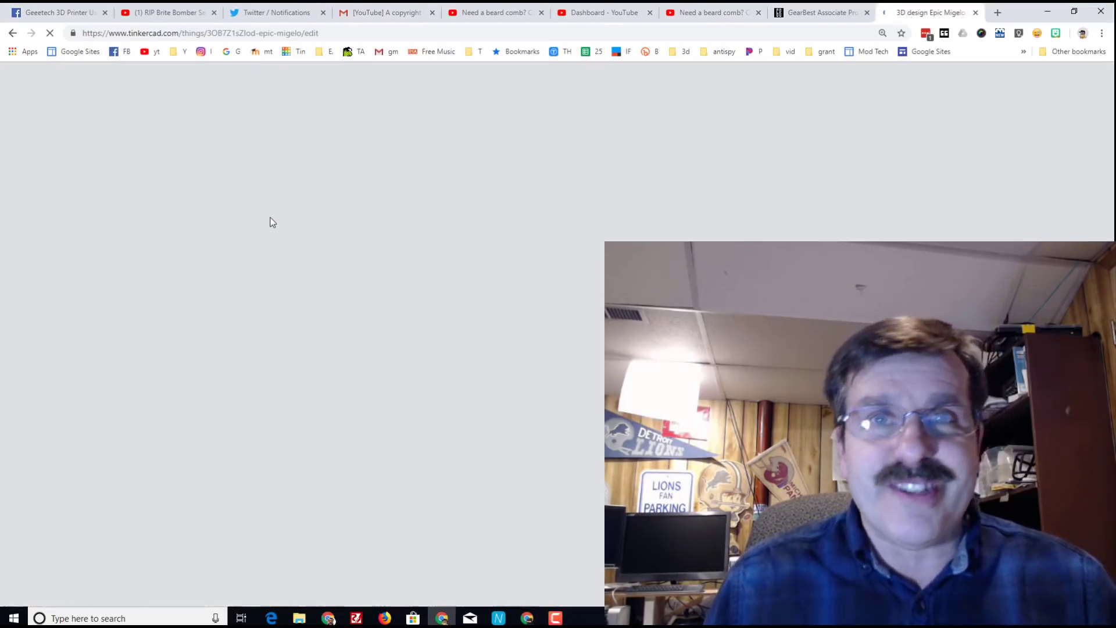
pyautogui.click(99, 81)
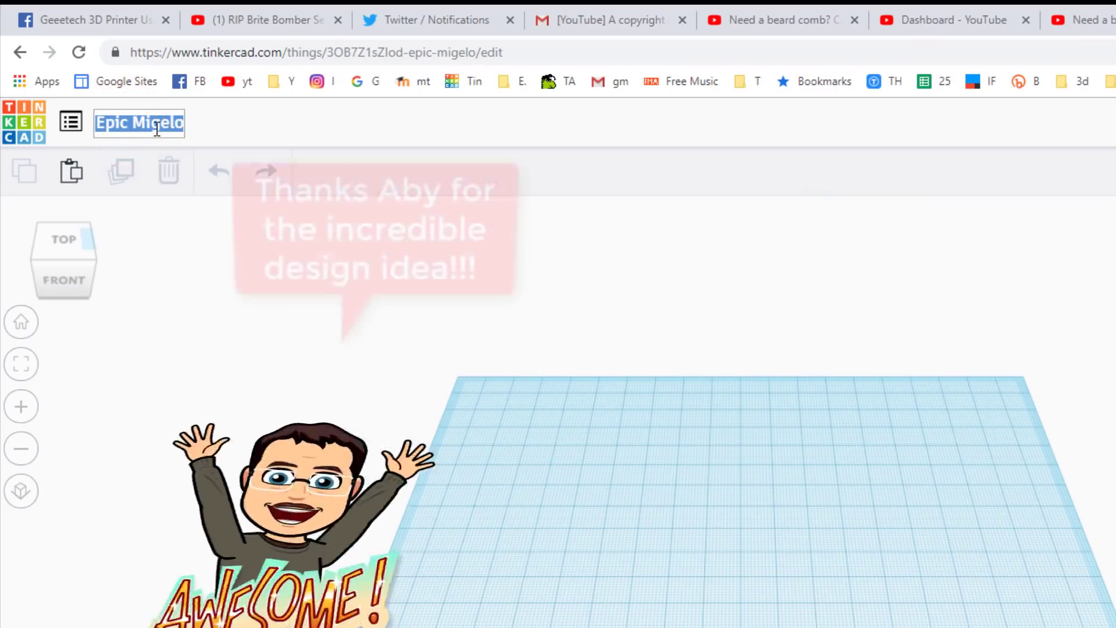
pyautogui.write('turter')
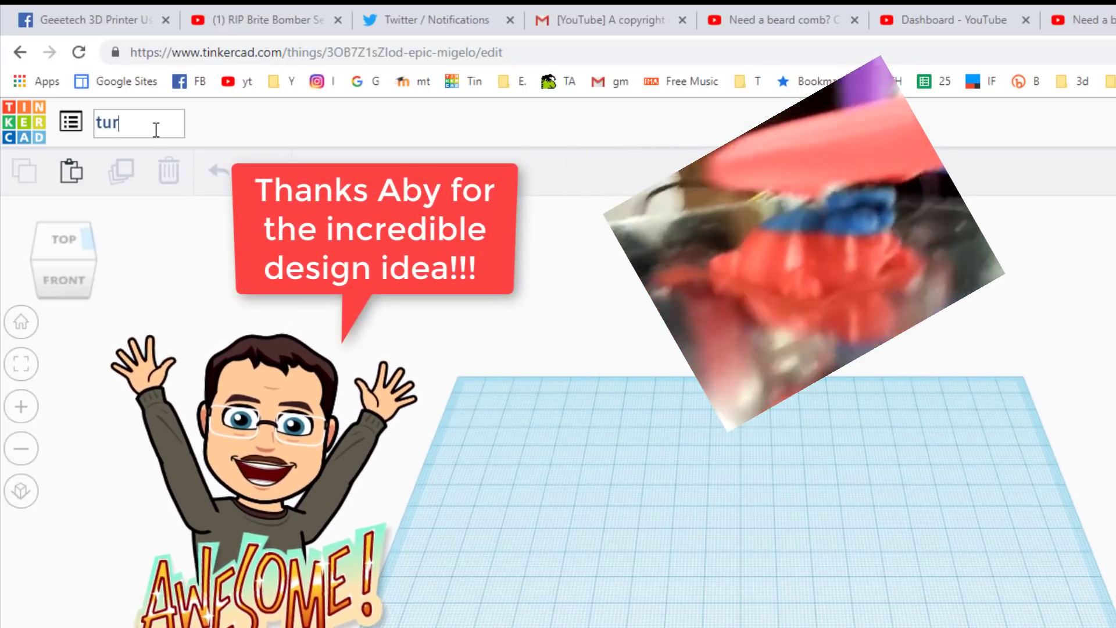
pyautogui.press('BackSpace')
pyautogui.press('BackSpace')
pyautogui.write('le mdh')
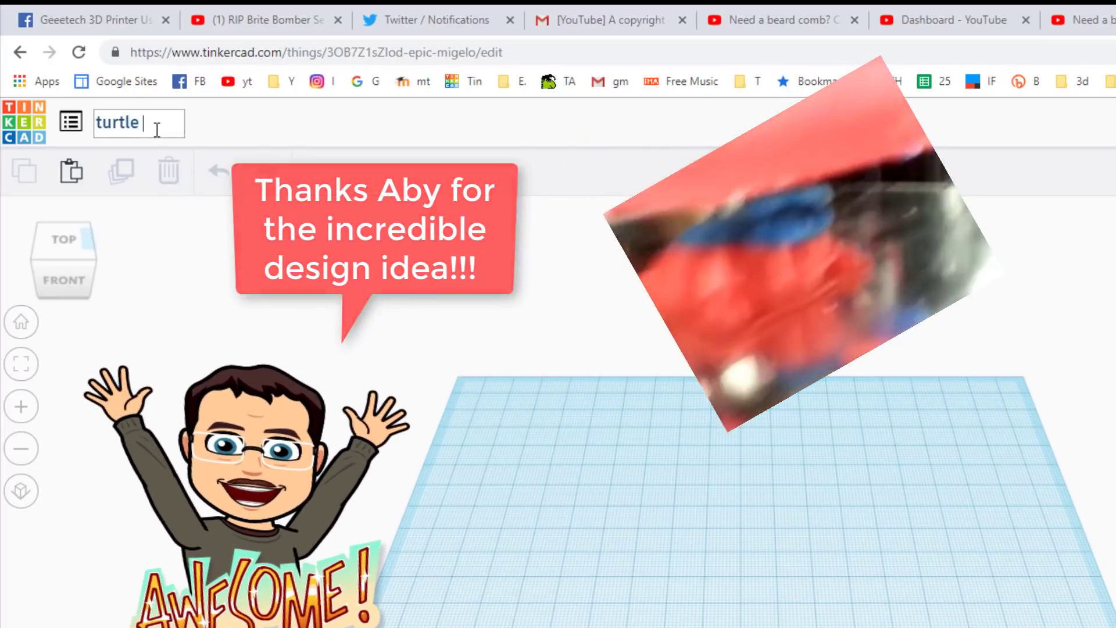
pyautogui.write('3')
pyautogui.press('Return')
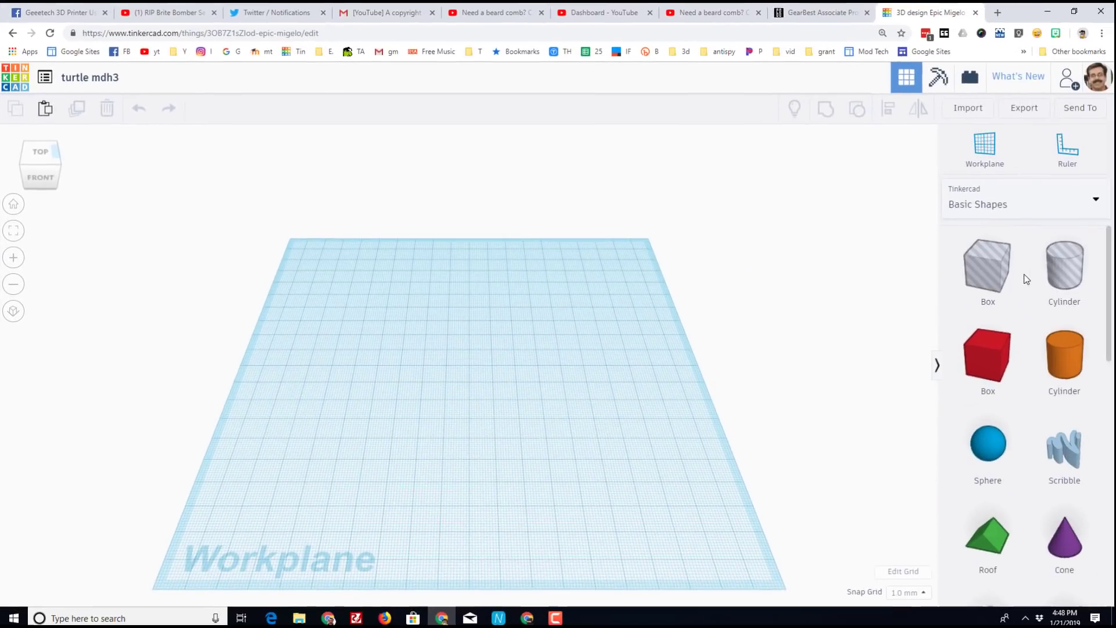
pyautogui.scroll(-3, 1017, 277)
pyautogui.scroll(-5, 1015, 276)
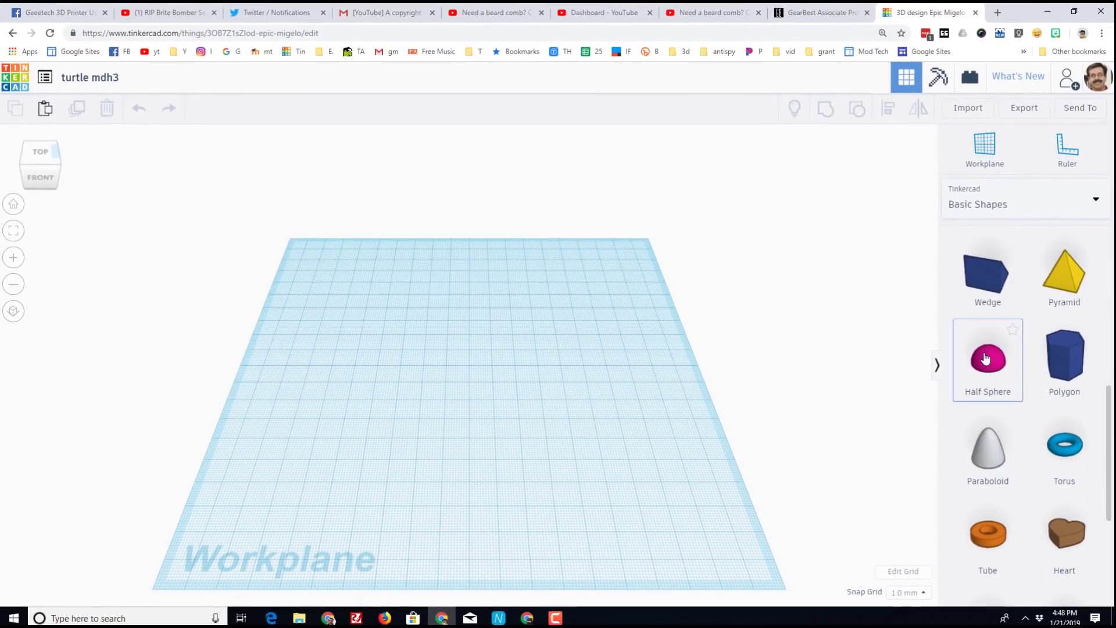
# - Place a half sphere on the workplane and scale it evenly to 45 by 45
pyautogui.moveTo(616, 370); pyautogui.dragTo(432, 384)
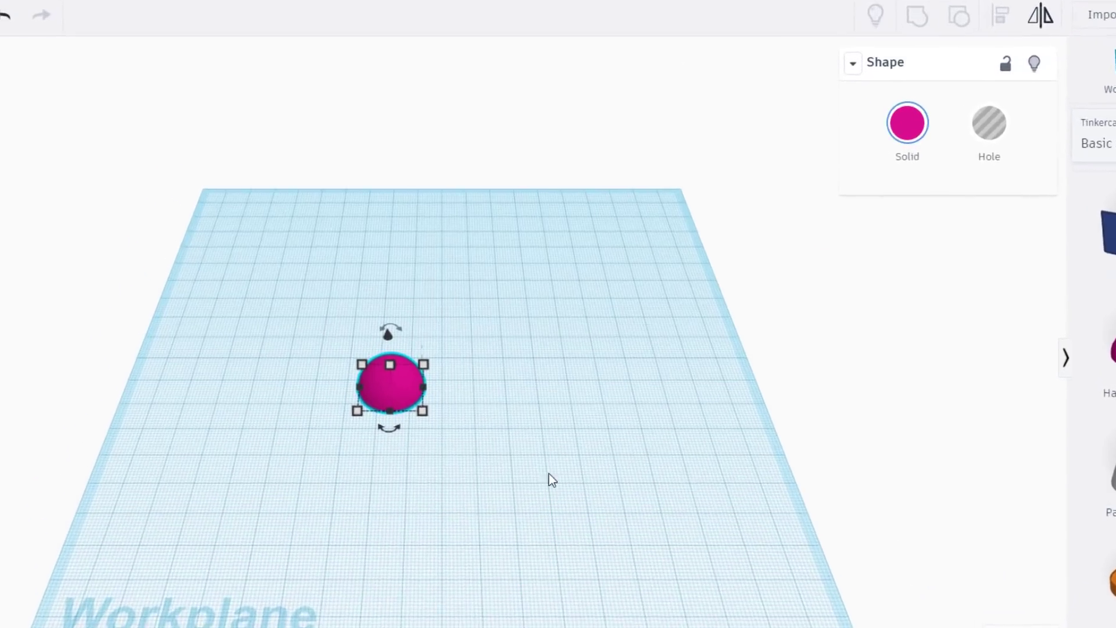
pyautogui.press('shift')
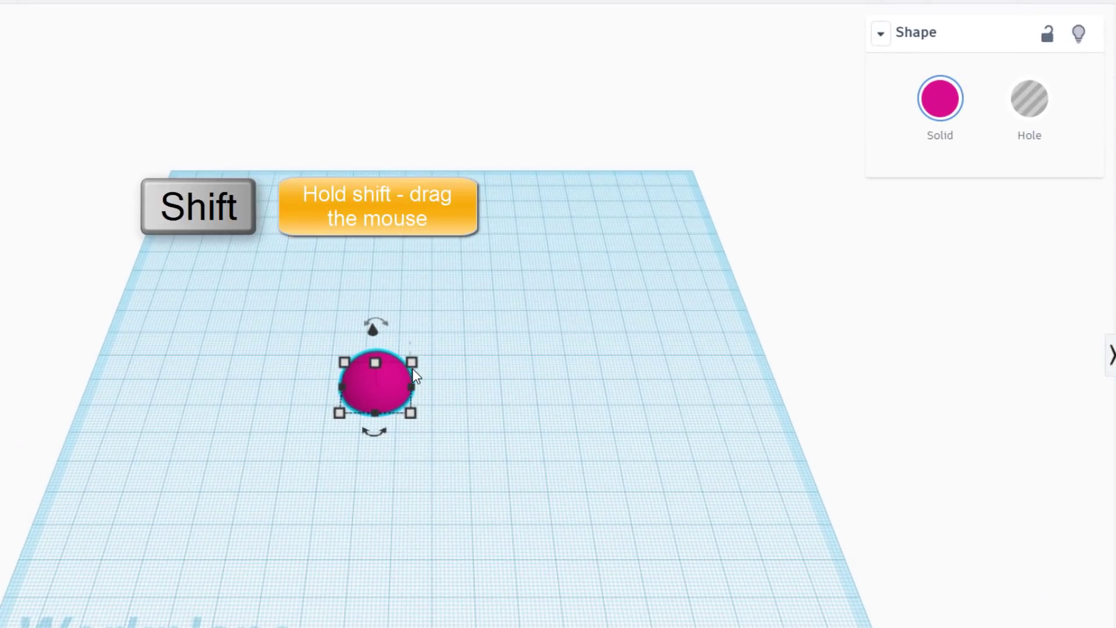
pyautogui.keyDown('shift'); pyautogui.moveTo(413, 362); pyautogui.dragTo(495, 356); pyautogui.keyUp('shift')
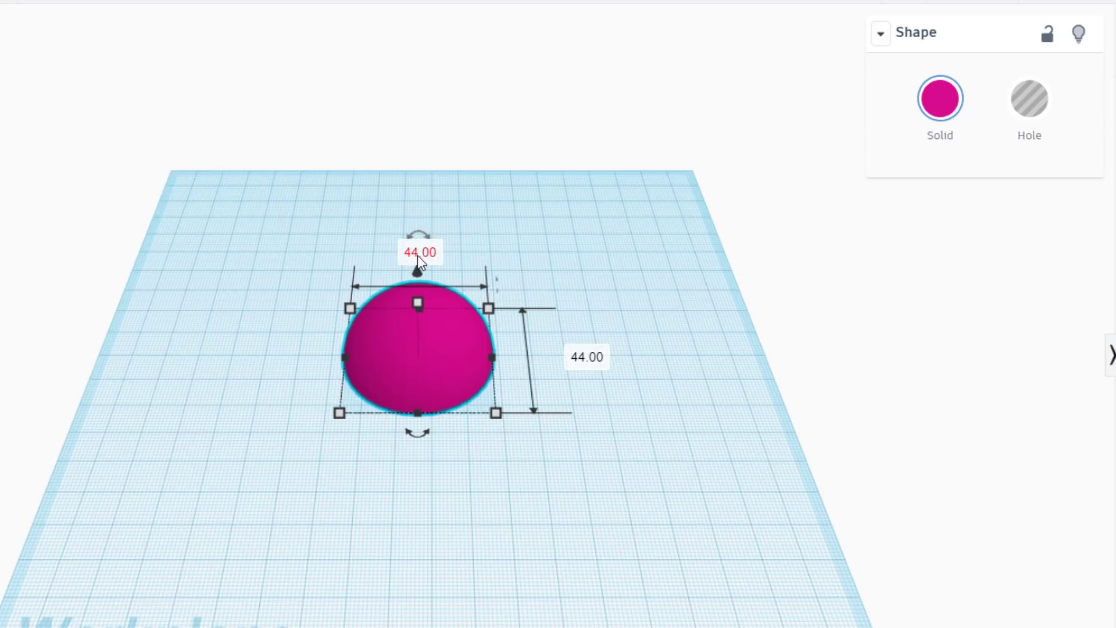
pyautogui.click(584, 357)
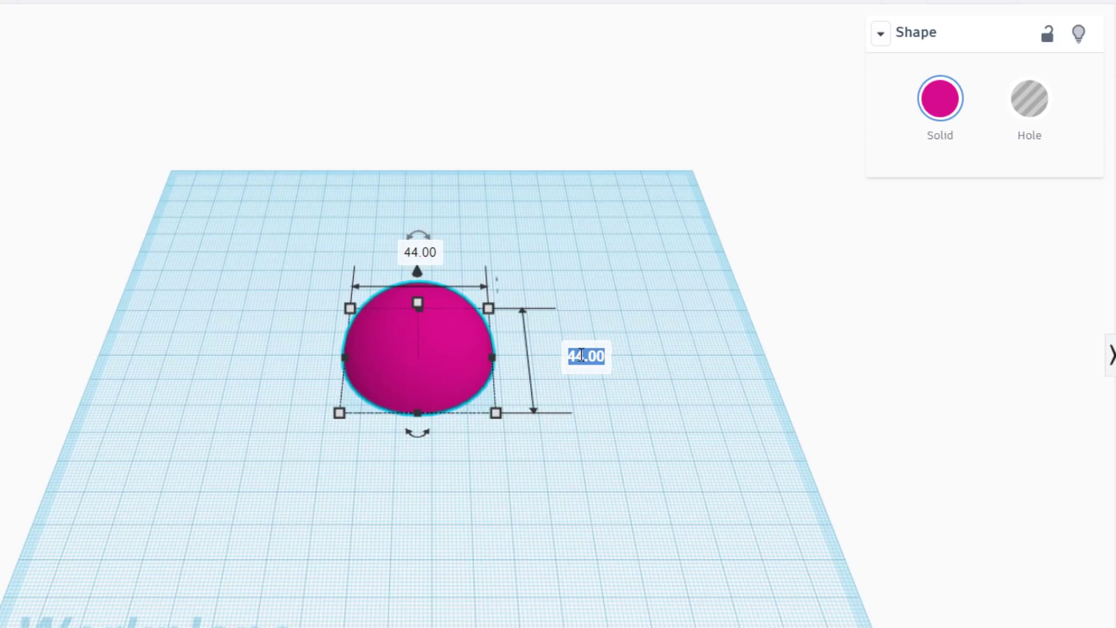
pyautogui.press('Return')
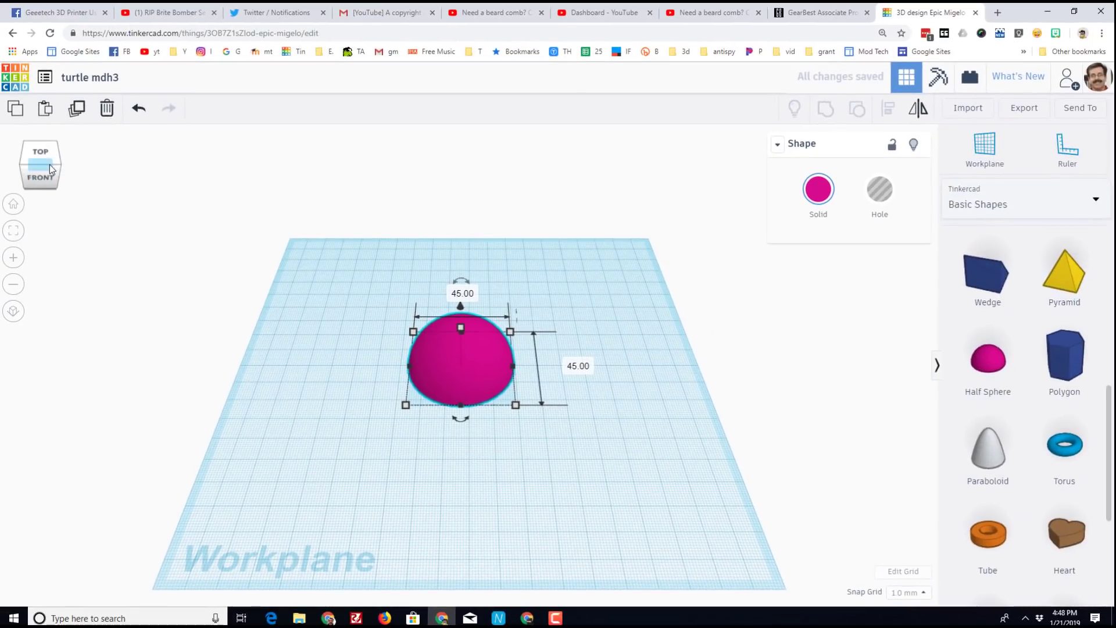
# - Flatten the half sphere to 15 tall and colour it dark green
pyautogui.click(58, 166)
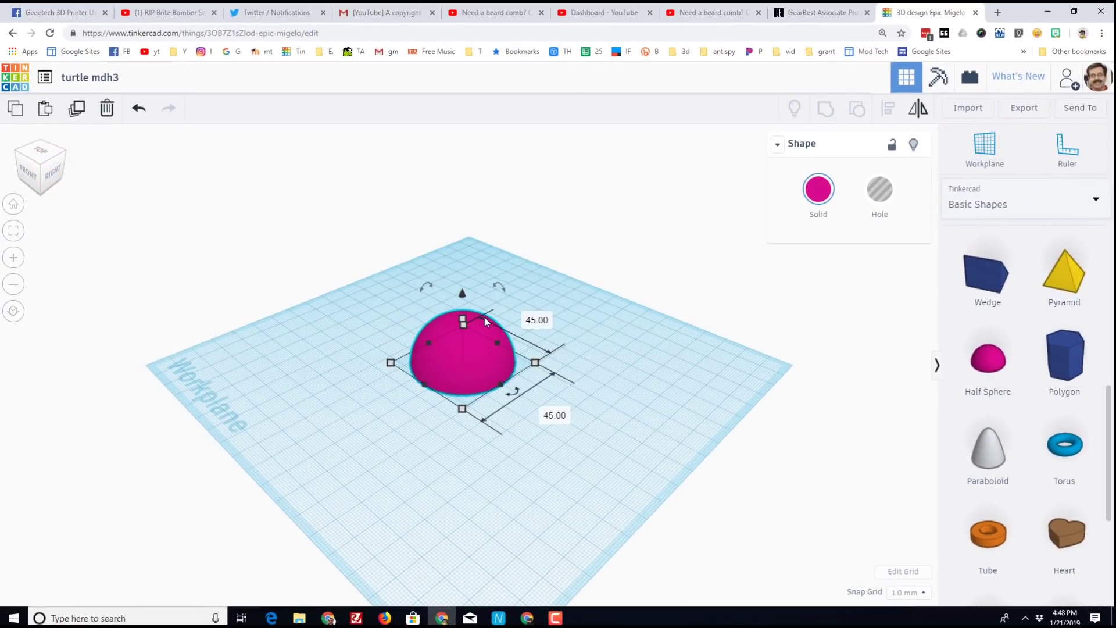
pyautogui.moveTo(463, 319)
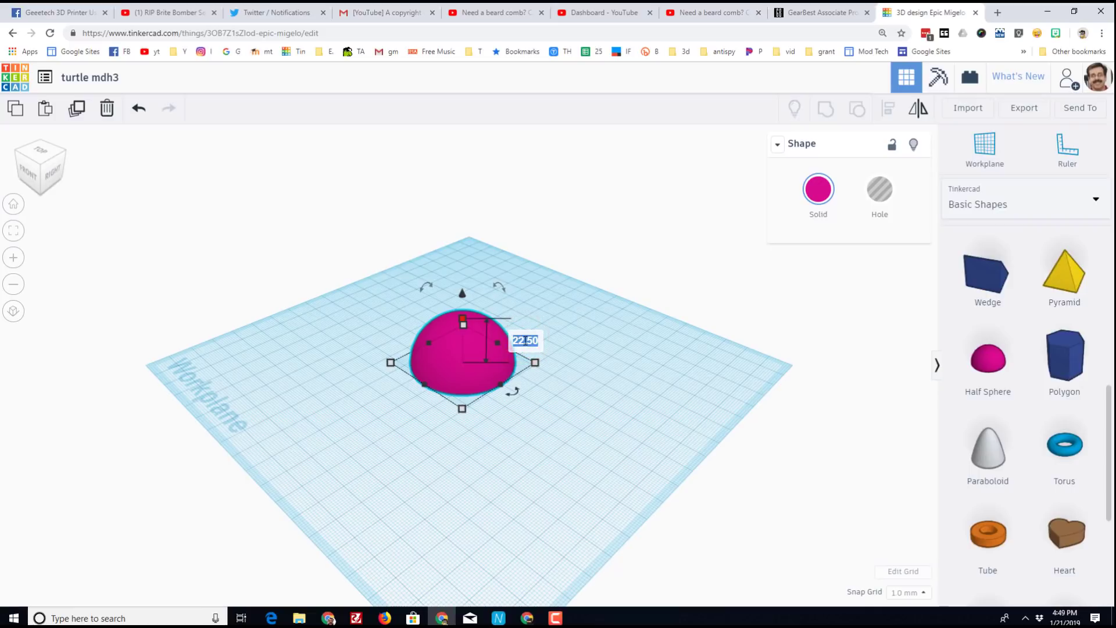
pyautogui.press('Return')
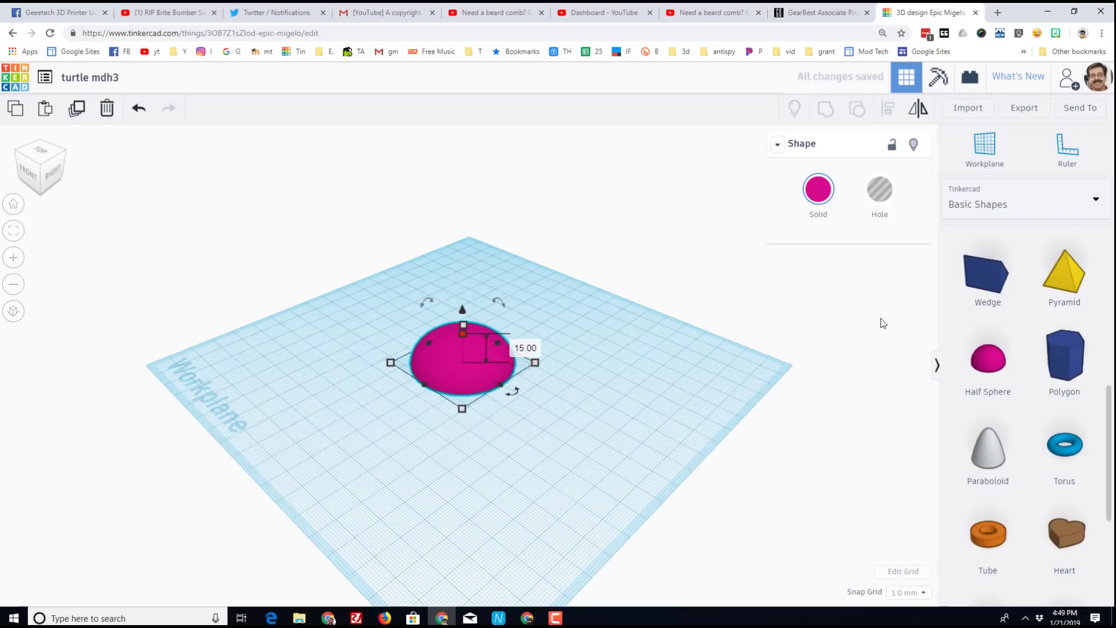
pyautogui.click(813, 196)
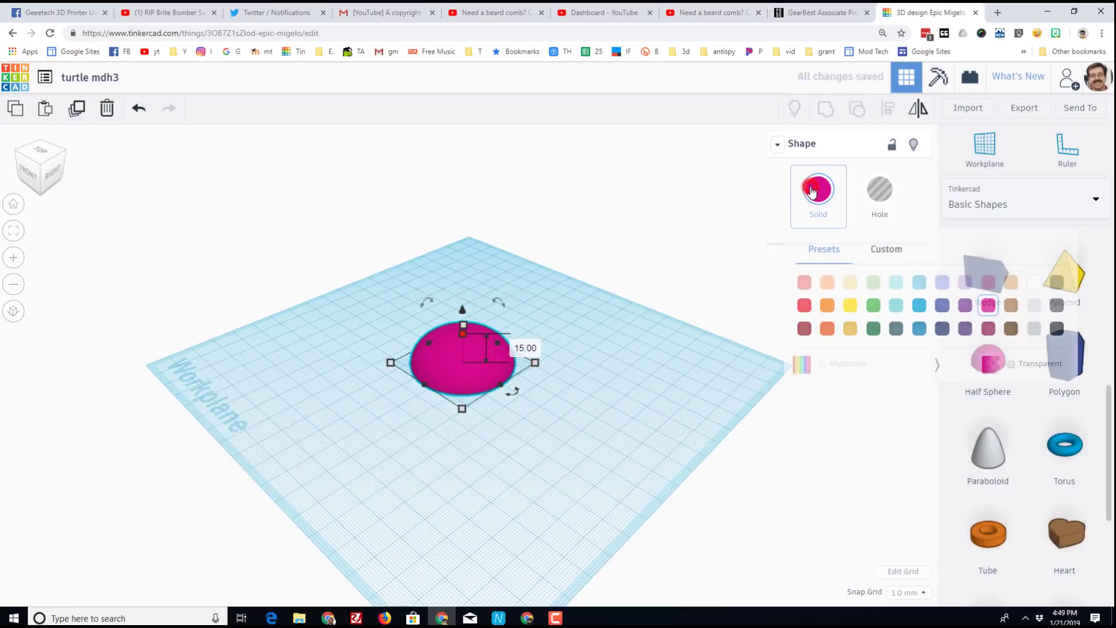
pyautogui.click(872, 328)
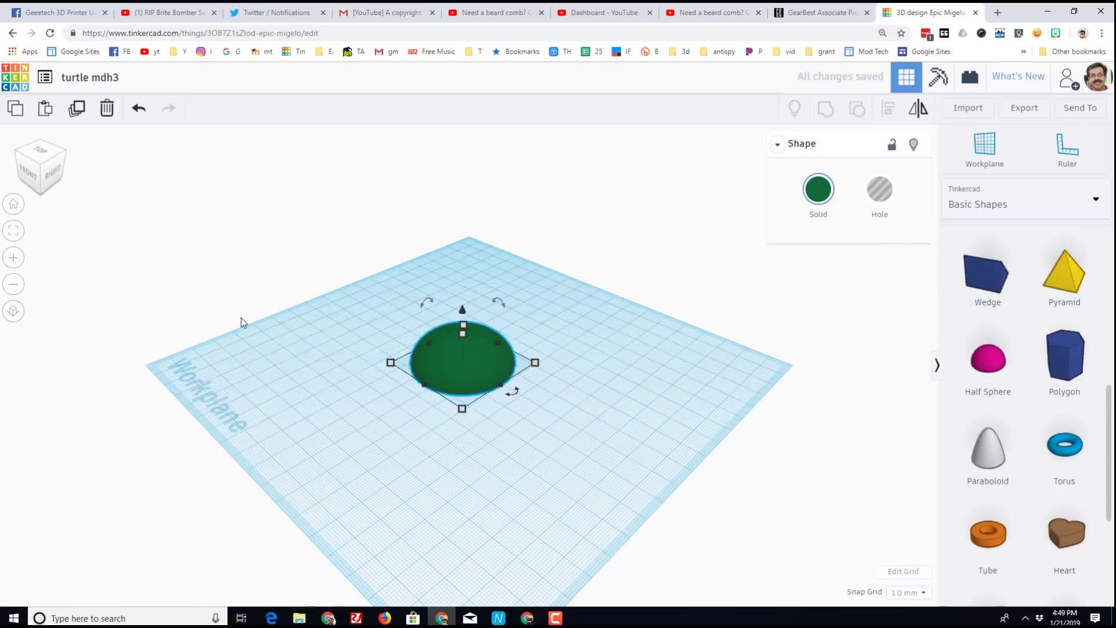
pyautogui.moveTo(247, 349); pyautogui.dragTo(409, 381, button='right')
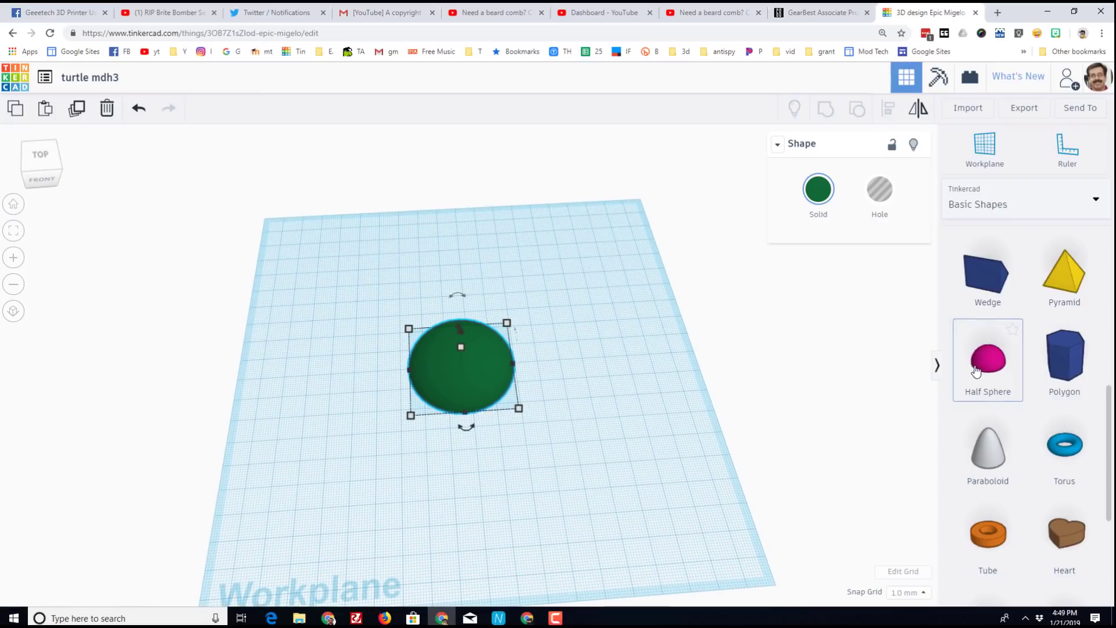
# - Add a light green half sphere sized 14 by 14 and 5 tall
pyautogui.moveTo(988, 361); pyautogui.dragTo(587, 439)
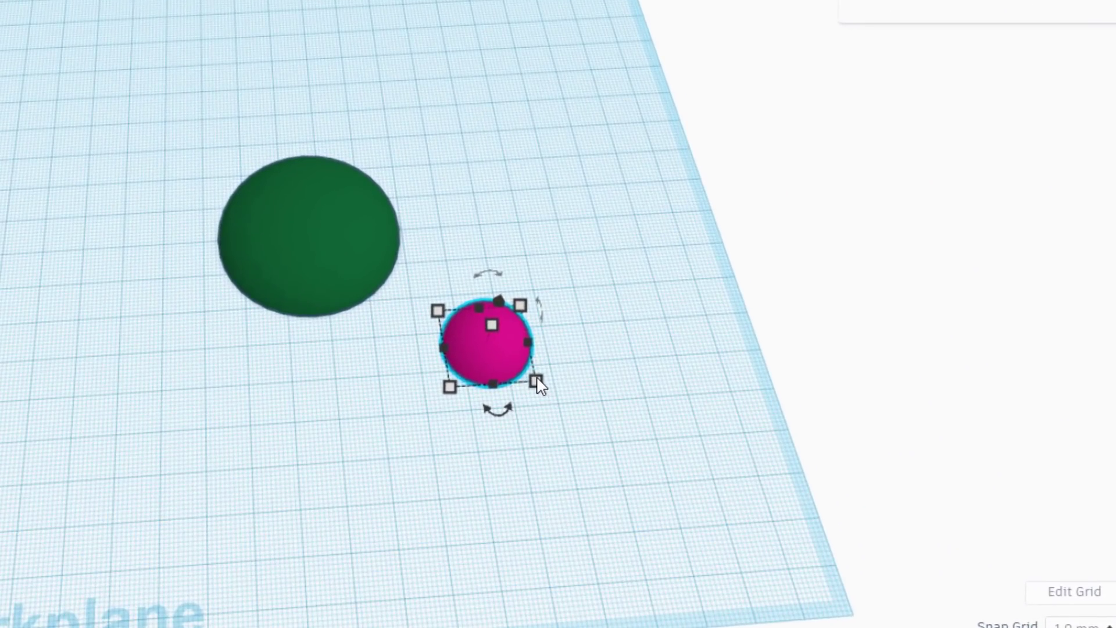
pyautogui.moveTo(537, 383); pyautogui.dragTo(525, 373)
pyautogui.click(633, 330)
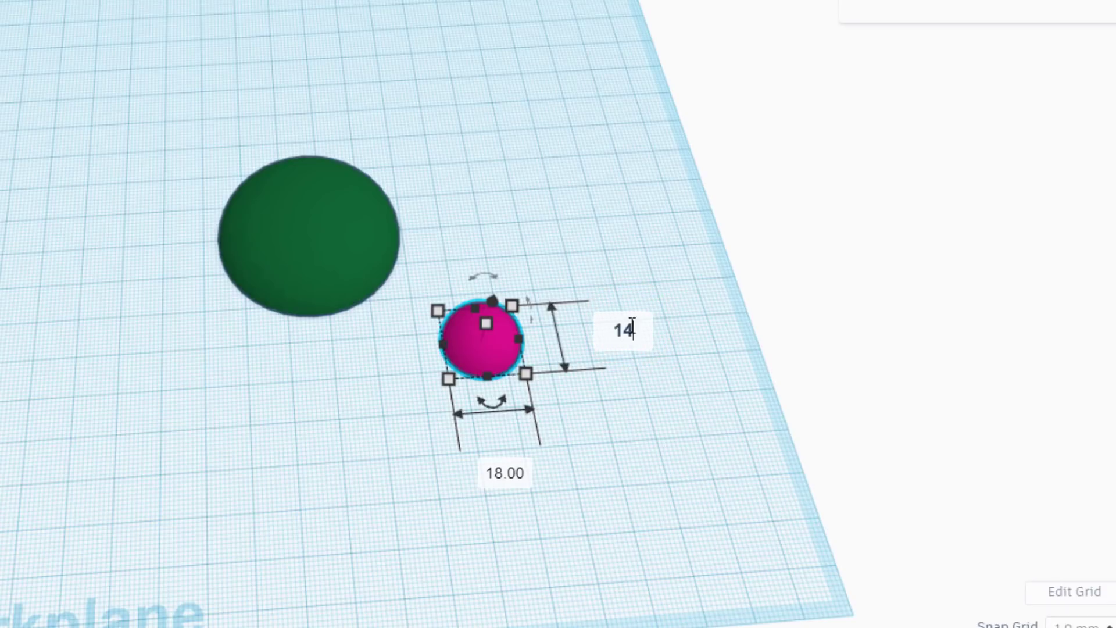
pyautogui.press('Return')
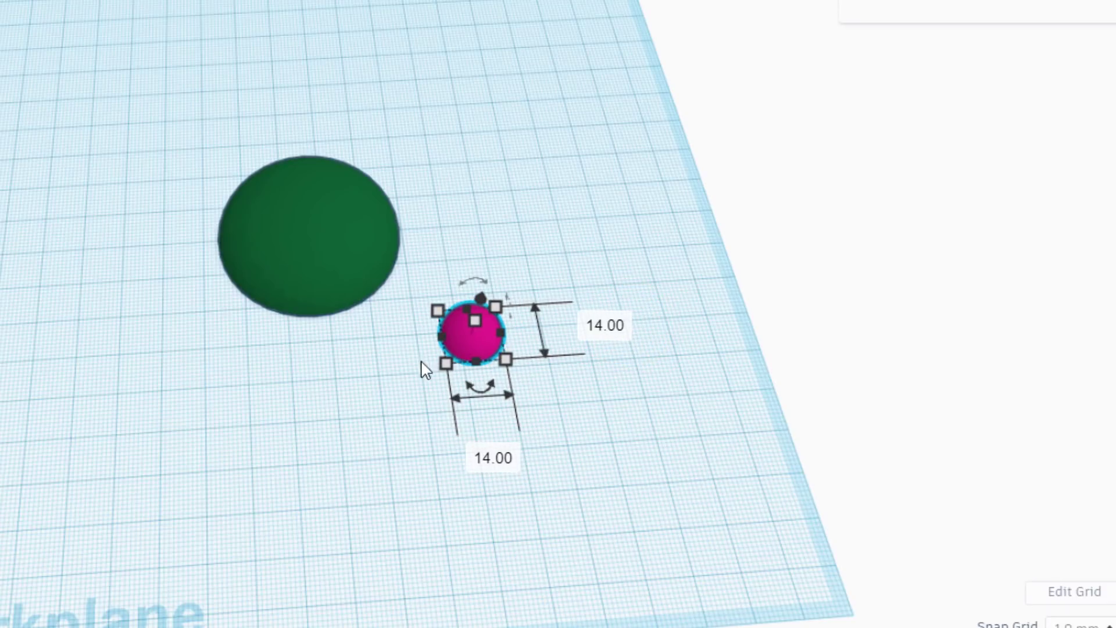
pyautogui.moveTo(470, 323)
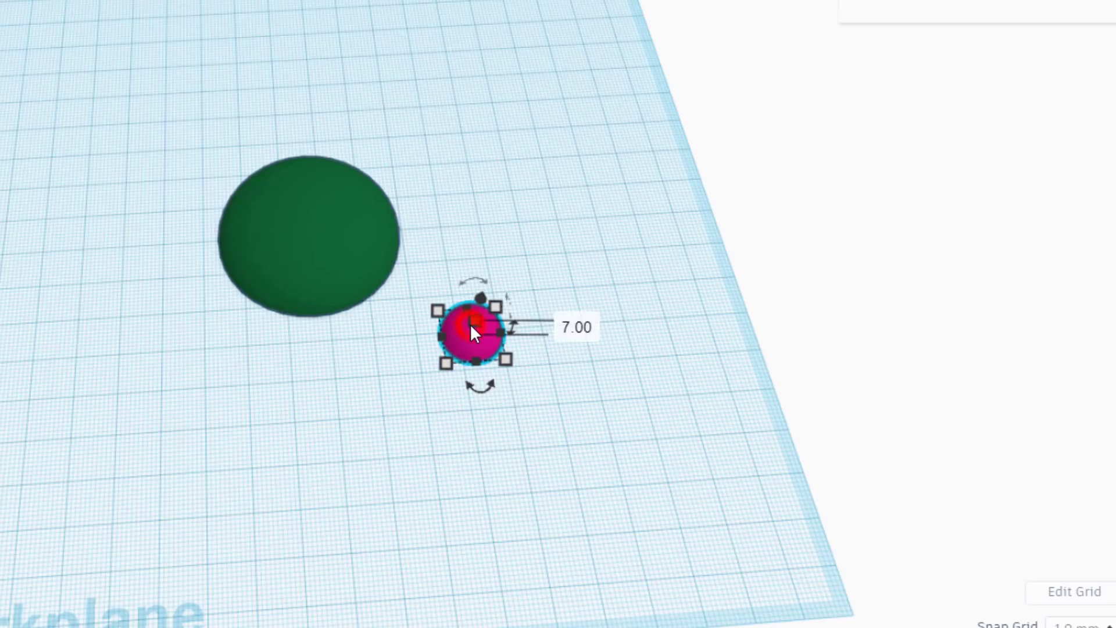
pyautogui.click(559, 326)
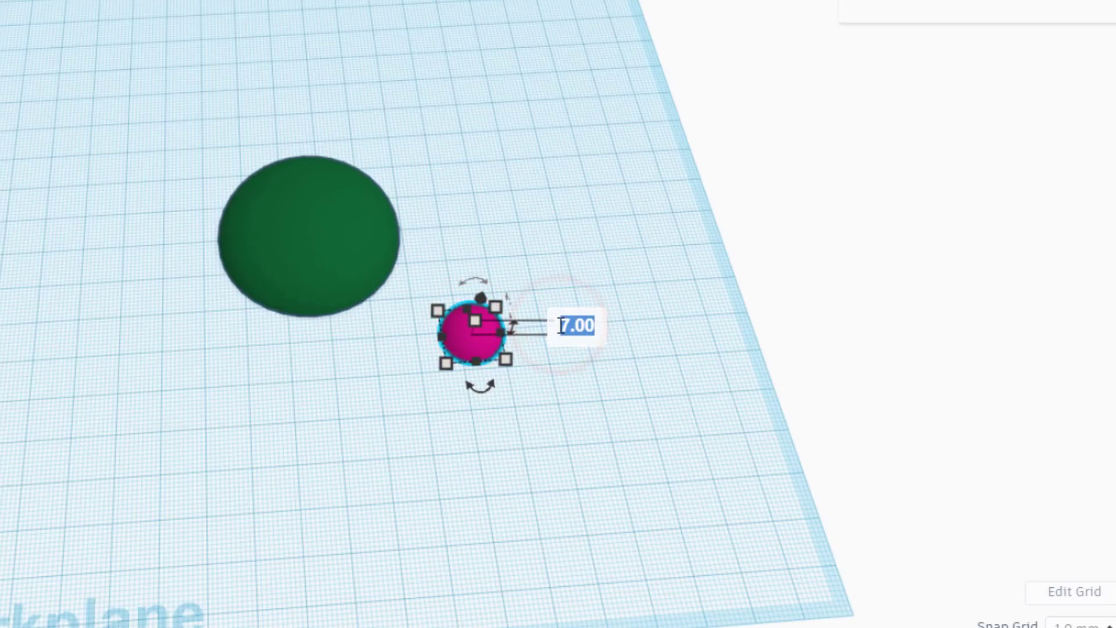
pyautogui.write('5')
pyautogui.press('Return')
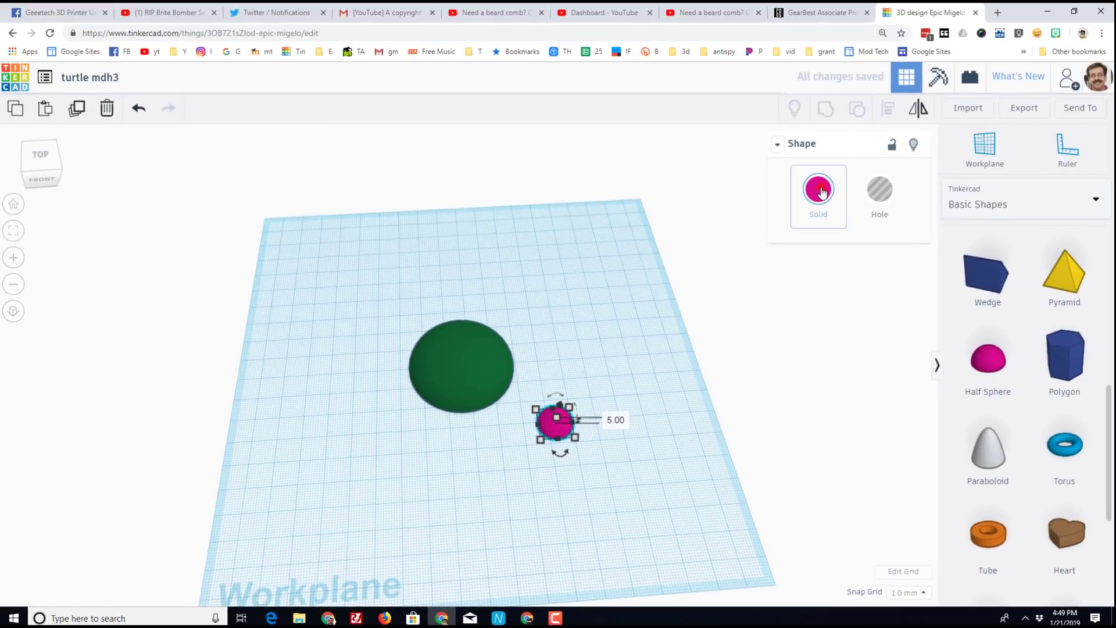
pyautogui.click(819, 191)
pyautogui.click(879, 310)
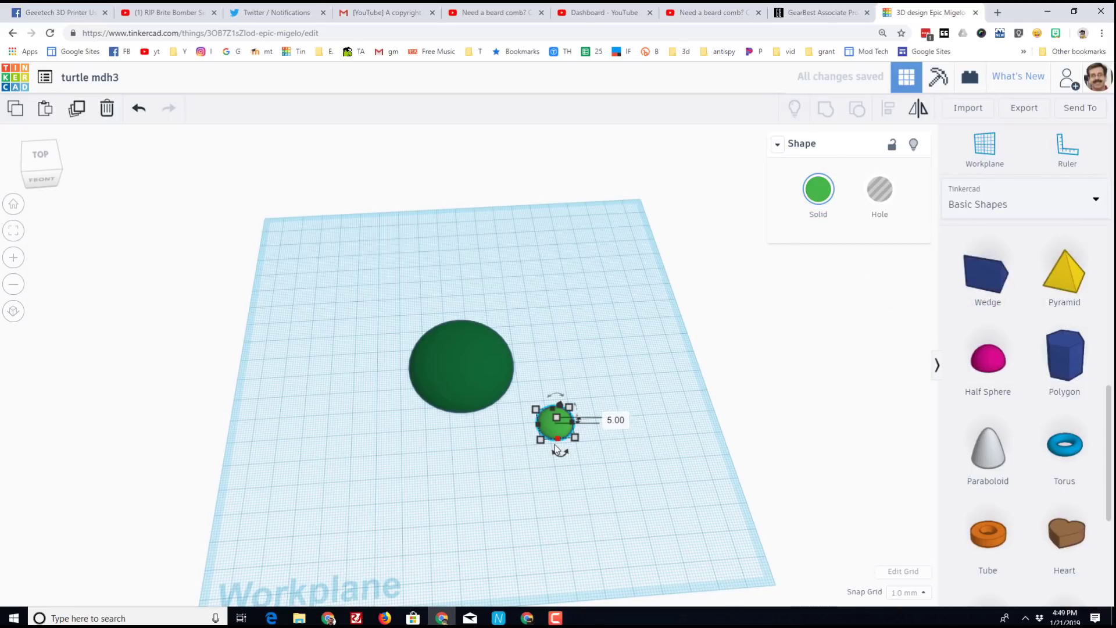
# - Move it under the shell's front edge and duplicate it as the left foot
pyautogui.moveTo(552, 434); pyautogui.dragTo(497, 408)
pyautogui.hotkey('ctrl', 'd')
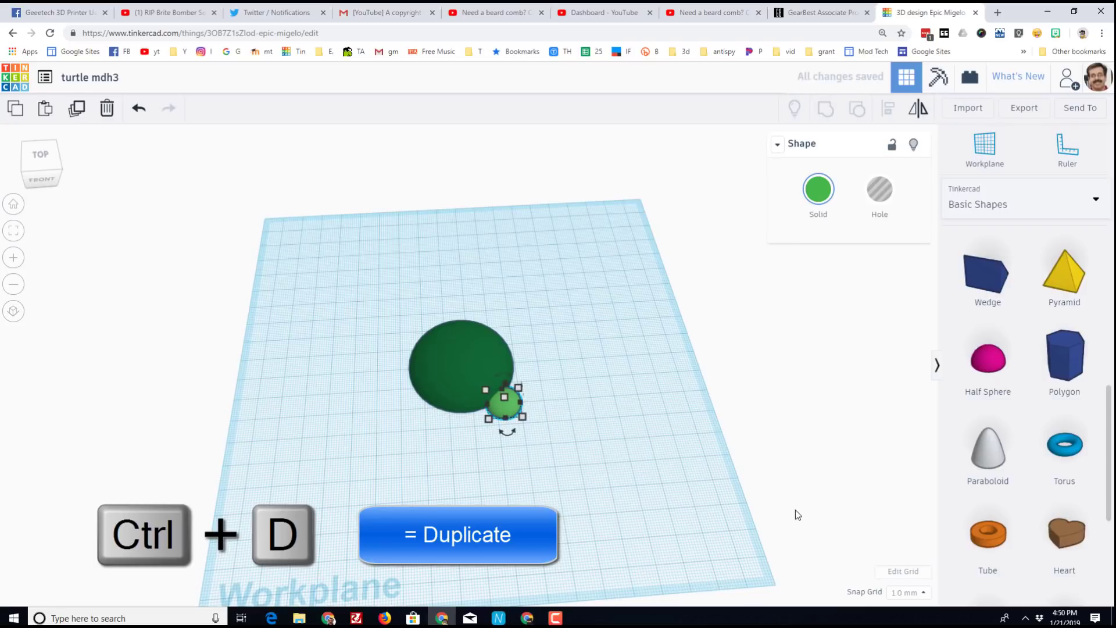
pyautogui.press('Left')
pyautogui.press('Left')
pyautogui.press('Left')
pyautogui.press('Left')
pyautogui.press('Left')
pyautogui.press('Left')
pyautogui.press('Left')
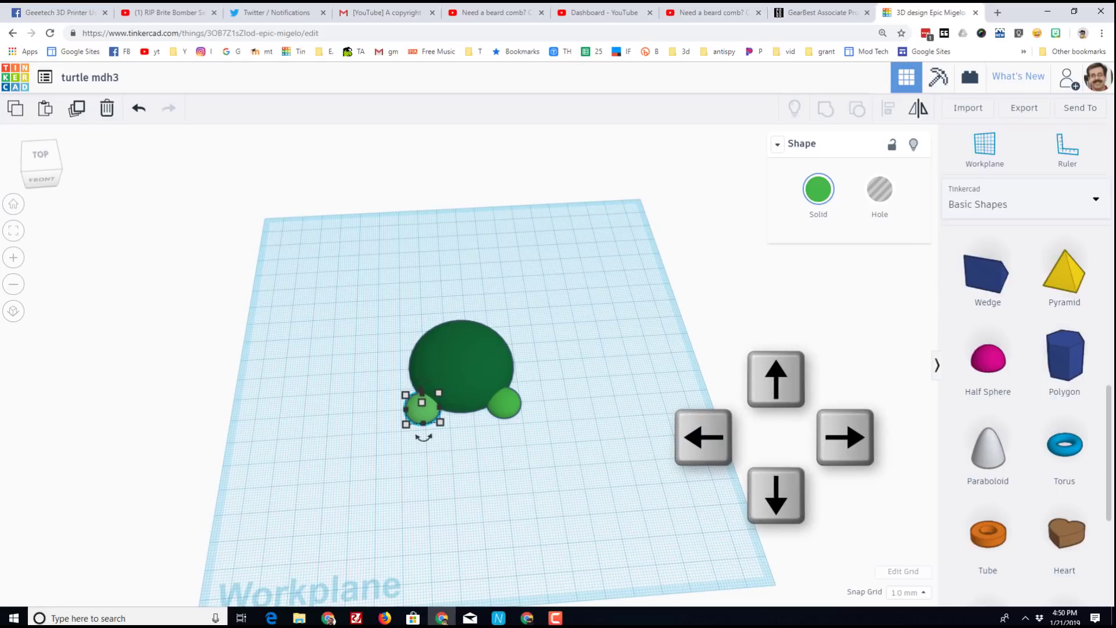
pyautogui.press('Up')
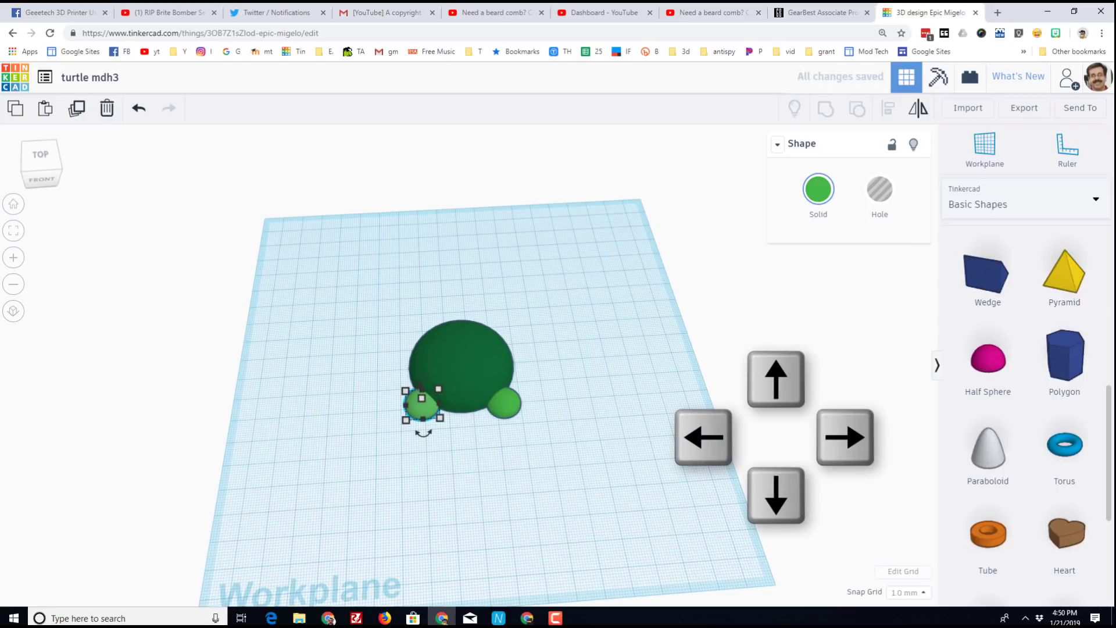
pyautogui.click(509, 403)
pyautogui.press('Right')
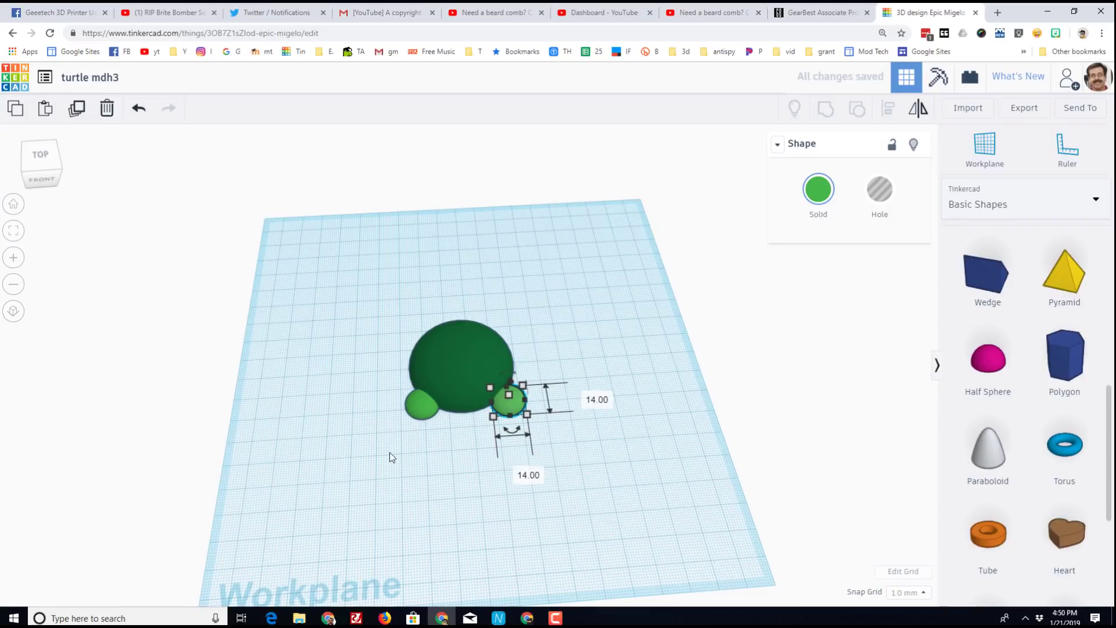
# - Duplicate both front feet and move the copies behind the shell as back legs
pyautogui.keyDown('shift'); pyautogui.click(417, 414); pyautogui.keyUp('shift')
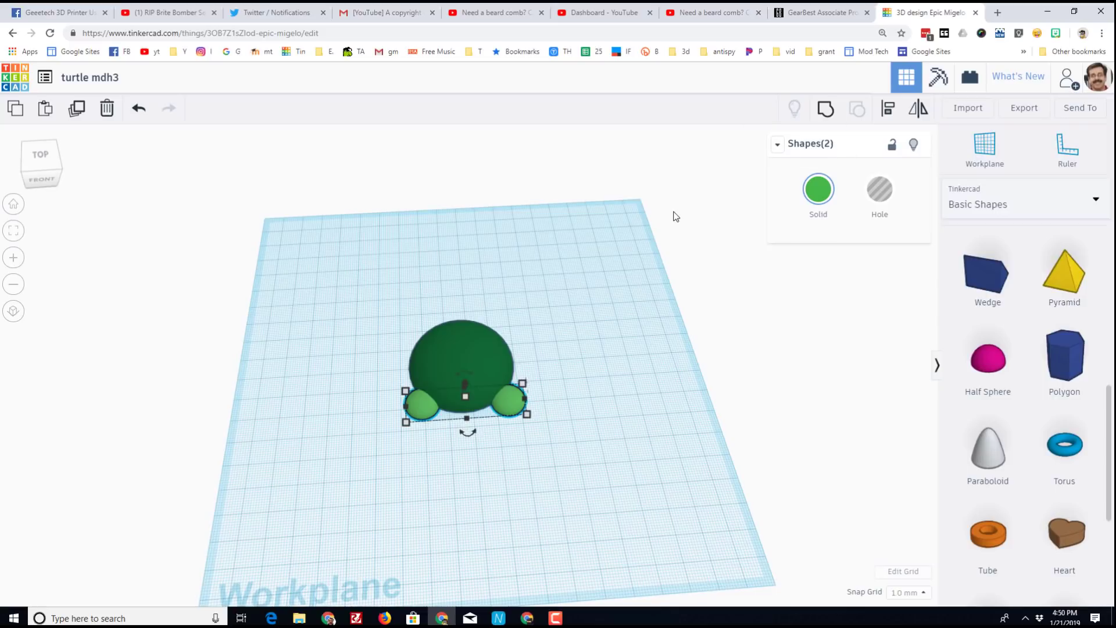
pyautogui.click(78, 110)
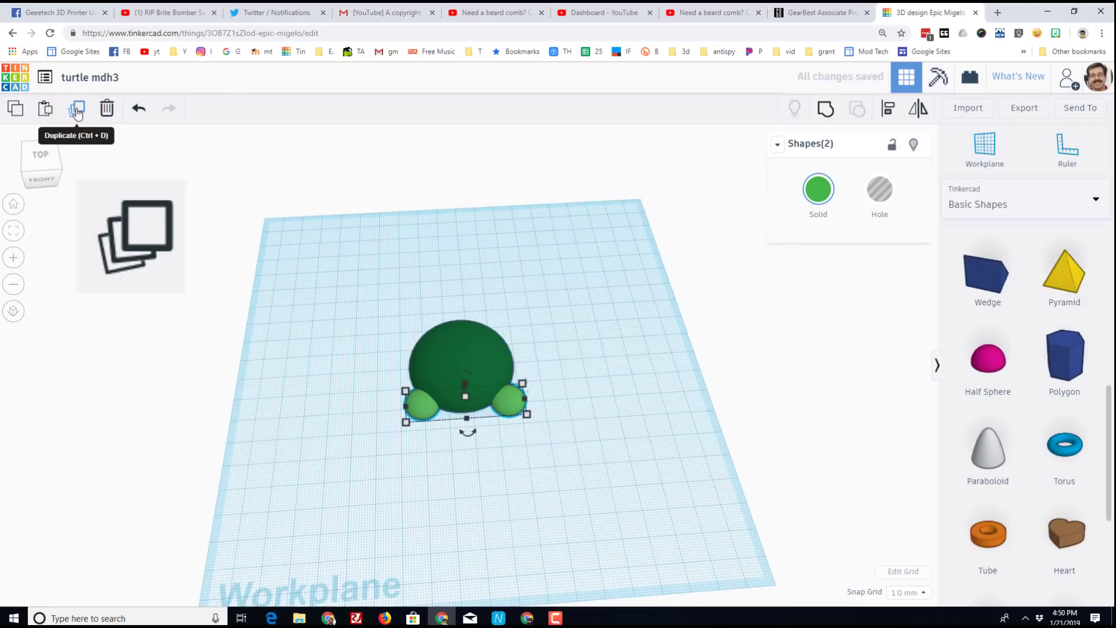
pyautogui.press('Up')
pyautogui.press('Up')
pyautogui.press('Up')
pyautogui.press('Up')
pyautogui.press('Up')
pyautogui.press('Up')
pyautogui.press('Up')
pyautogui.press('Up')
pyautogui.press('Up')
pyautogui.press('Up')
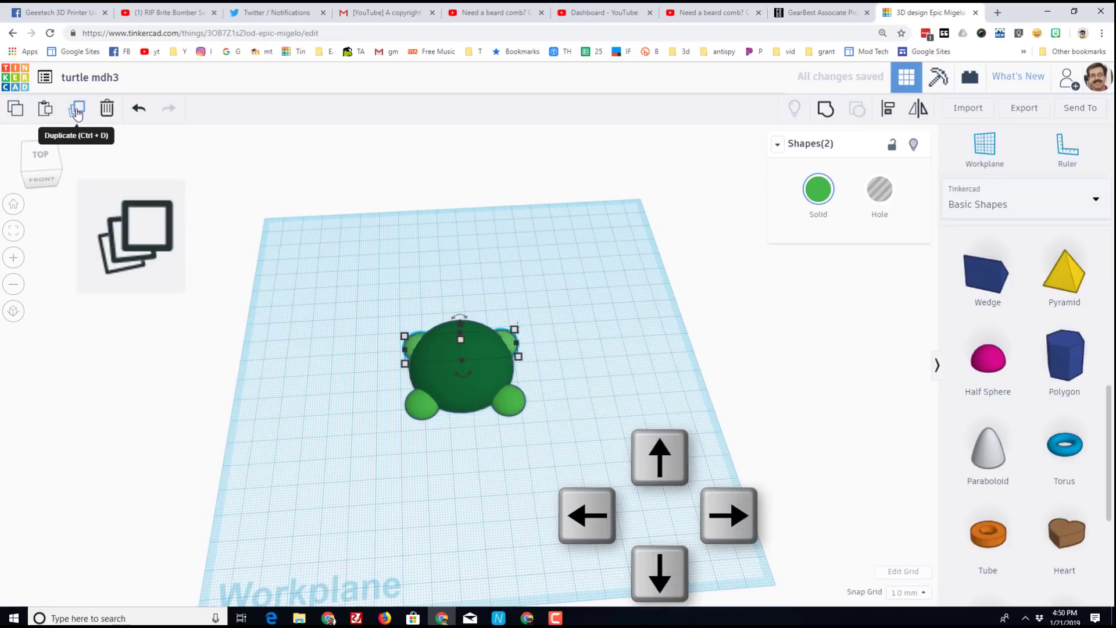
pyautogui.press('Up')
pyautogui.press('Up')
pyautogui.press('Up')
pyautogui.press('Up')
pyautogui.press('Up')
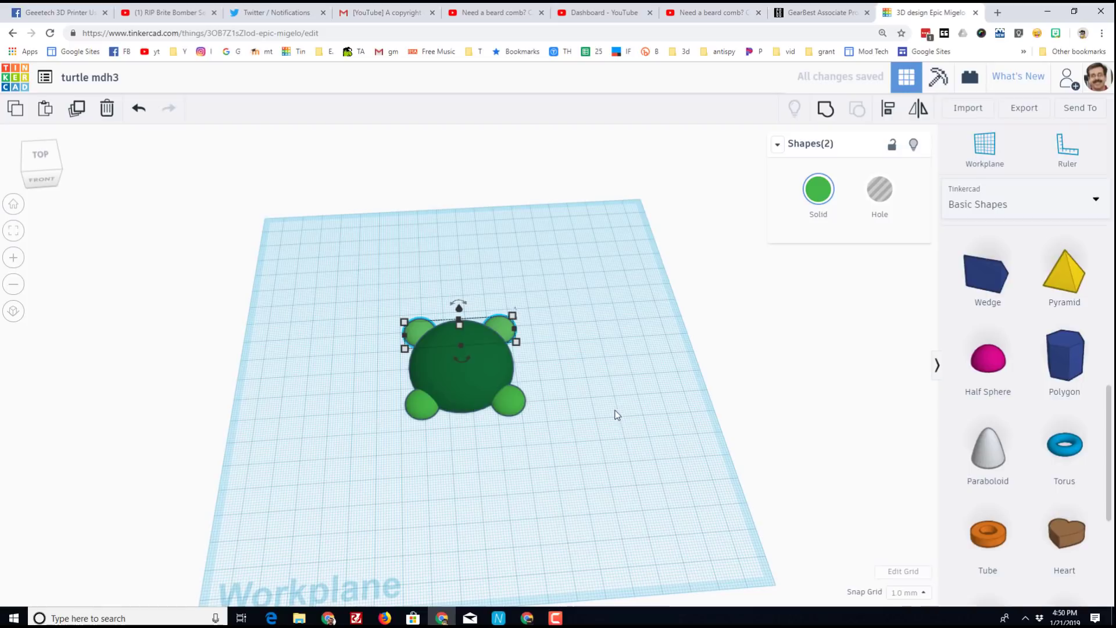
pyautogui.click(45, 156)
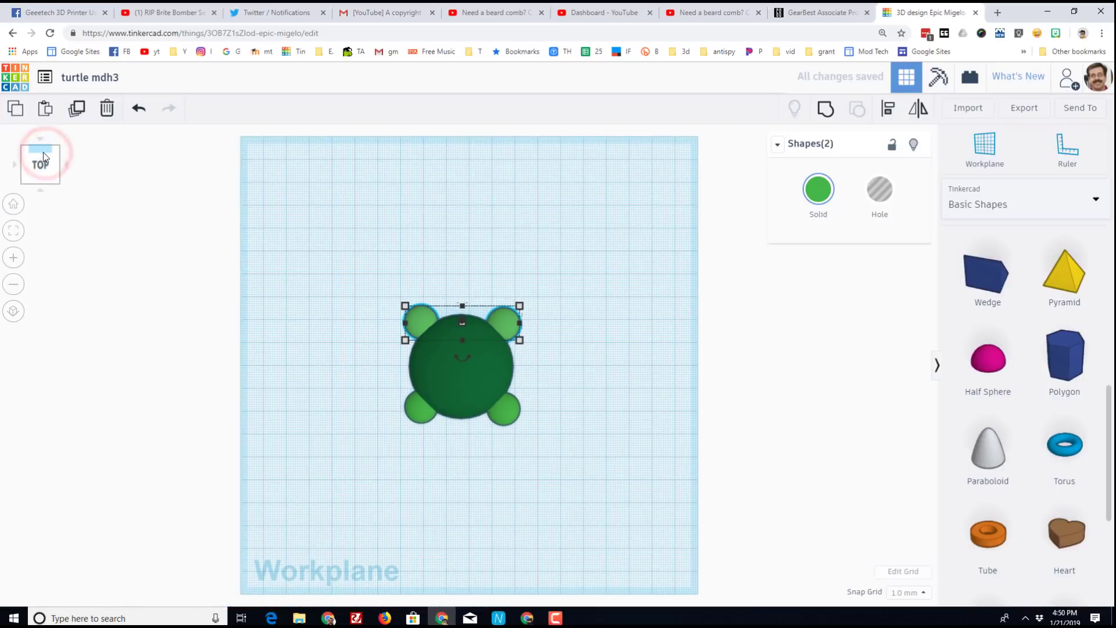
pyautogui.click(54, 183)
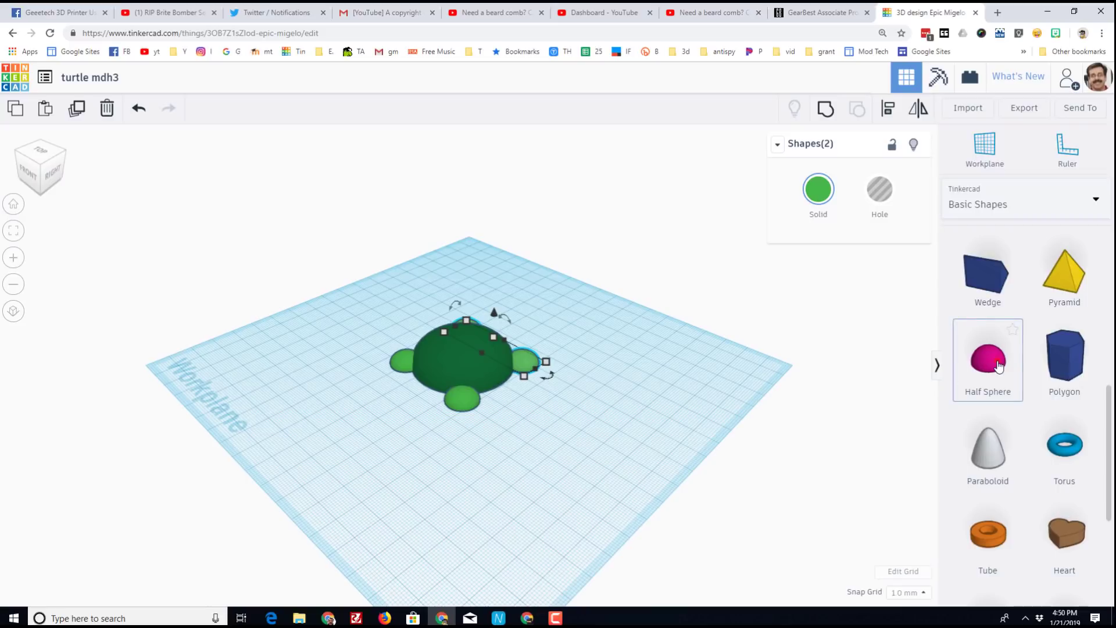
# - Add a new half sphere for the head and set its size to 25 mm
pyautogui.moveTo(999, 366); pyautogui.dragTo(409, 436)
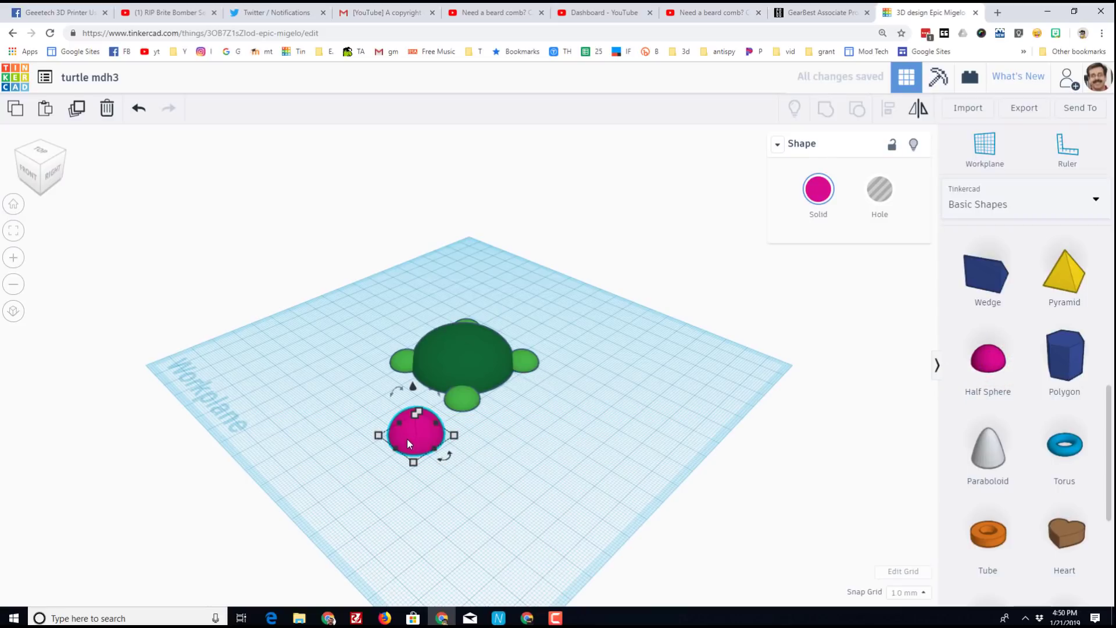
pyautogui.moveTo(414, 462)
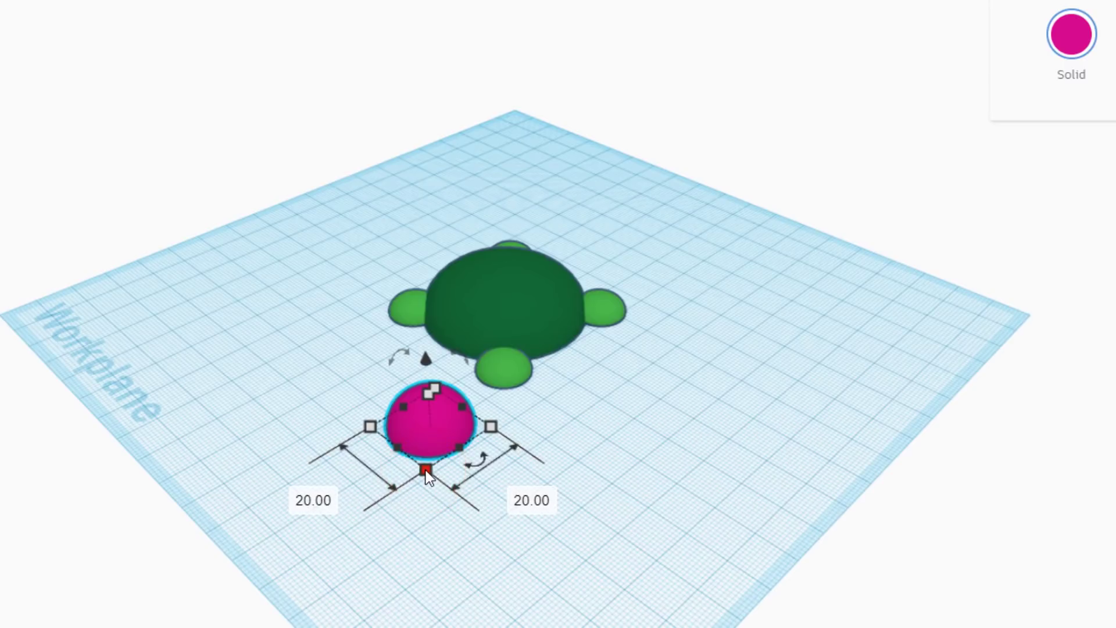
pyautogui.moveTo(427, 476); pyautogui.dragTo(434, 496)
pyautogui.click(317, 518)
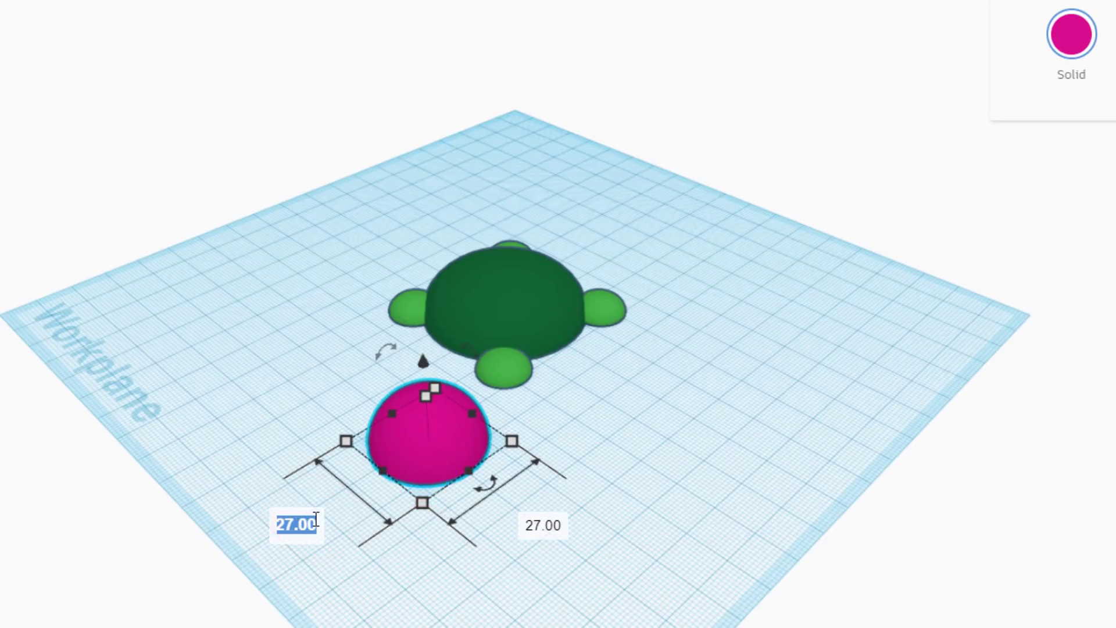
pyautogui.write('25')
pyautogui.press('Return')
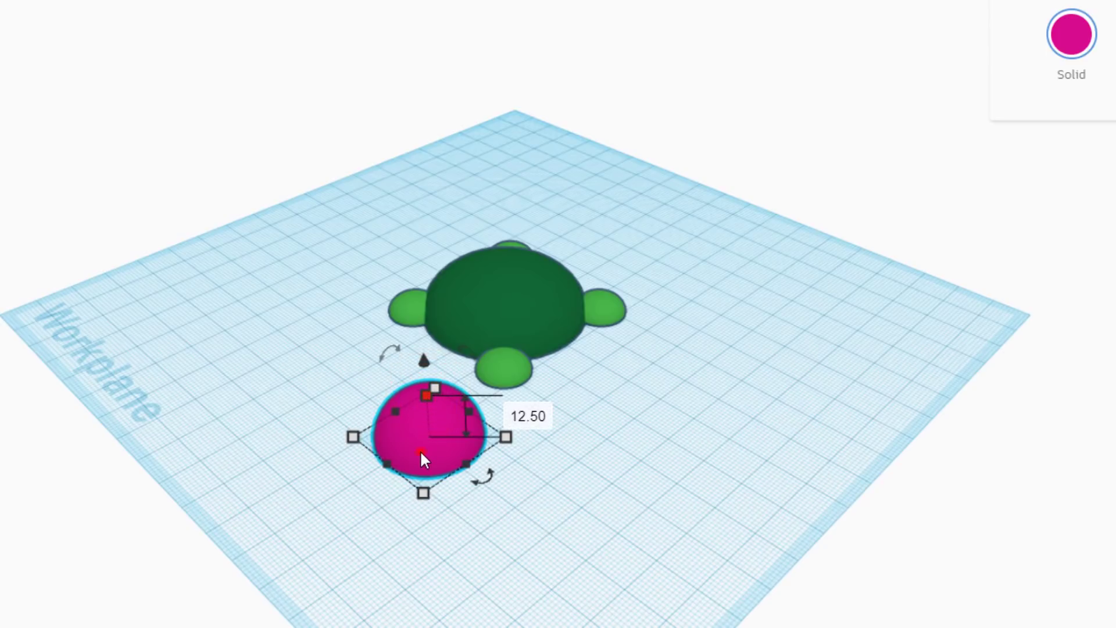
# - Colour the head light green, place it in front of the body, and select body and legs
pyautogui.moveTo(420, 450); pyautogui.dragTo(421, 372)
pyautogui.click(1071, 33)
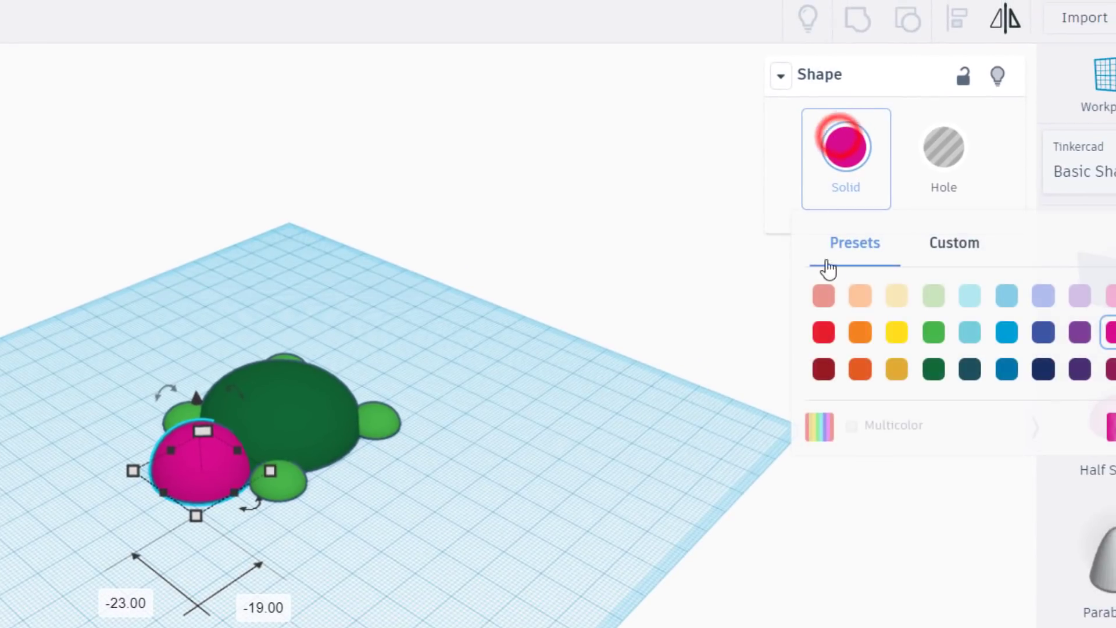
pyautogui.click(933, 369)
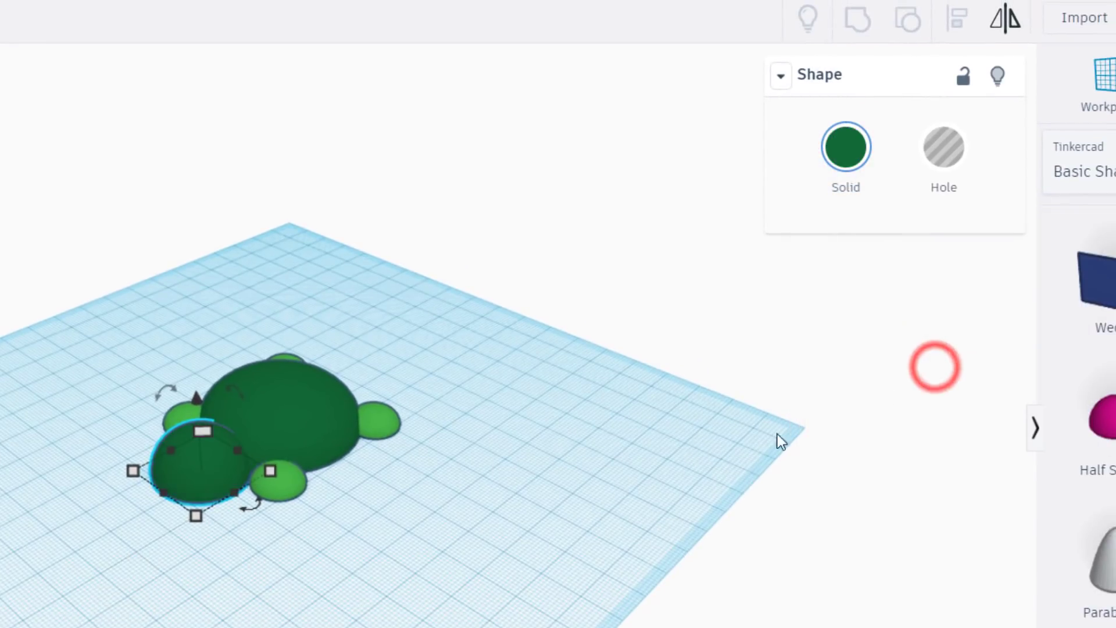
pyautogui.click(842, 152)
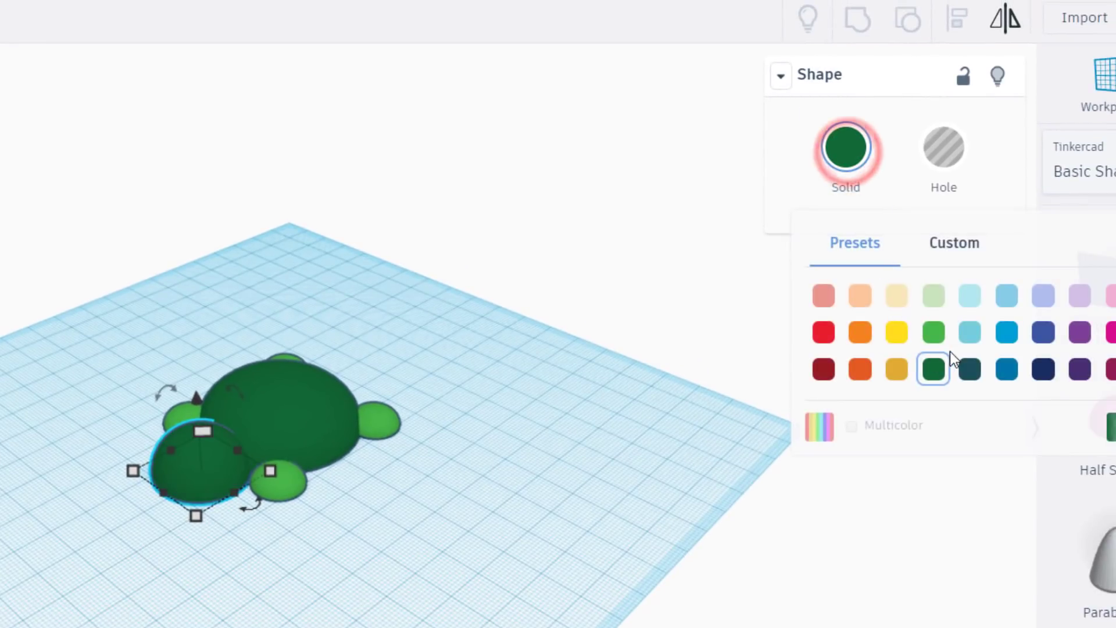
pyautogui.click(933, 333)
pyautogui.moveTo(47, 591); pyautogui.dragTo(452, 623, button='right')
pyautogui.click(452, 623)
pyautogui.moveTo(278, 541); pyautogui.dragTo(251, 627)
pyautogui.moveTo(136, 308); pyautogui.dragTo(423, 502)
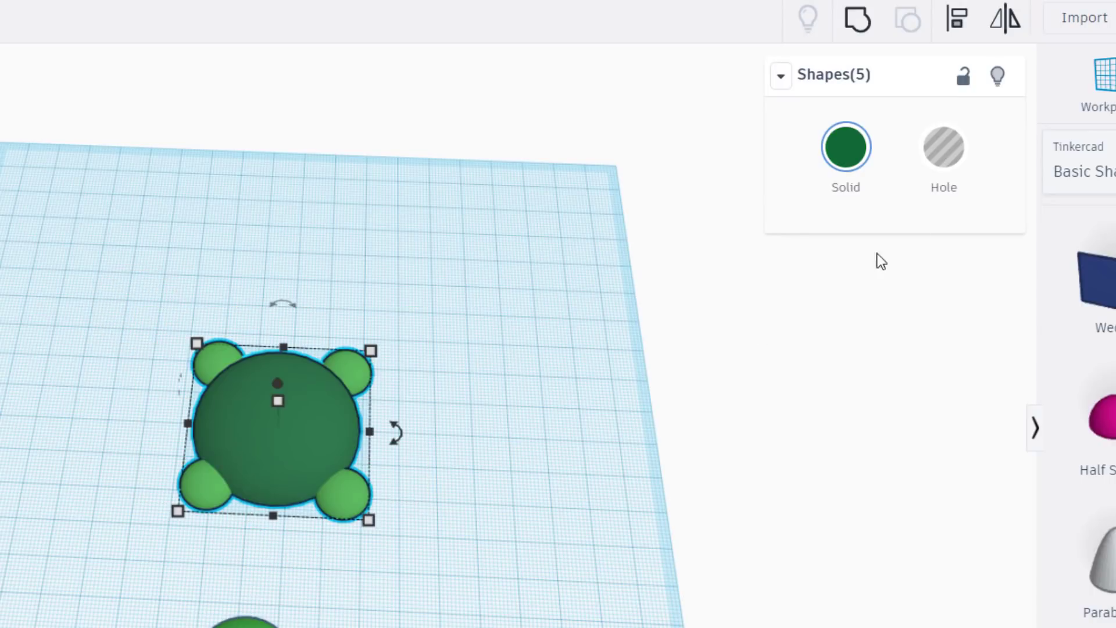
# - Group shell and legs as a multicolour shape and move the head against the shell's front
pyautogui.click(856, 22)
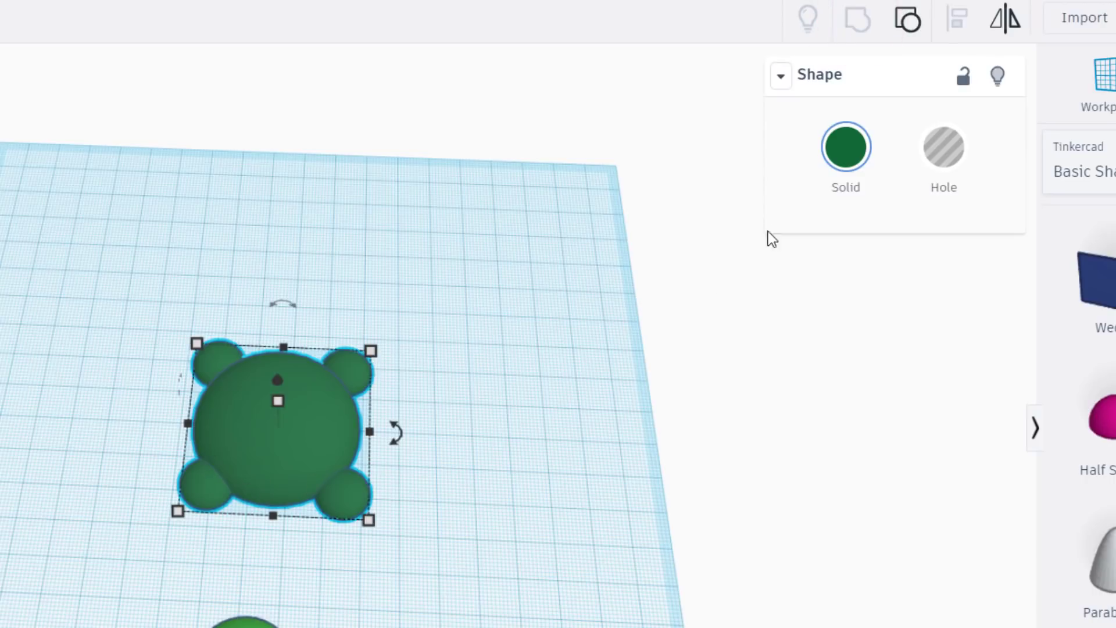
pyautogui.click(847, 150)
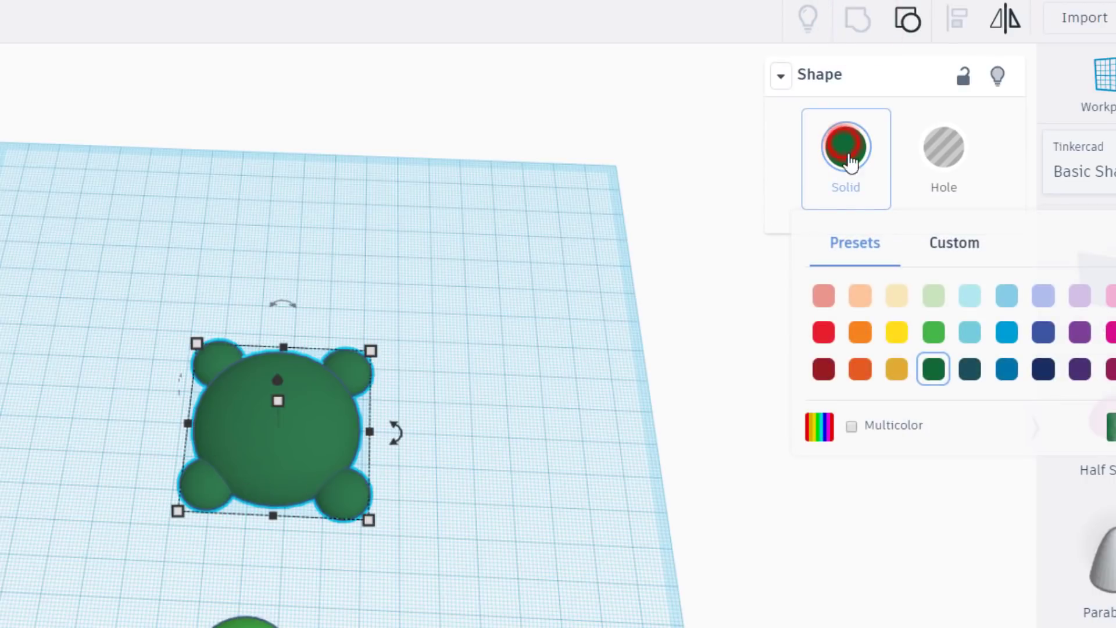
pyautogui.click(854, 426)
pyautogui.click(331, 619)
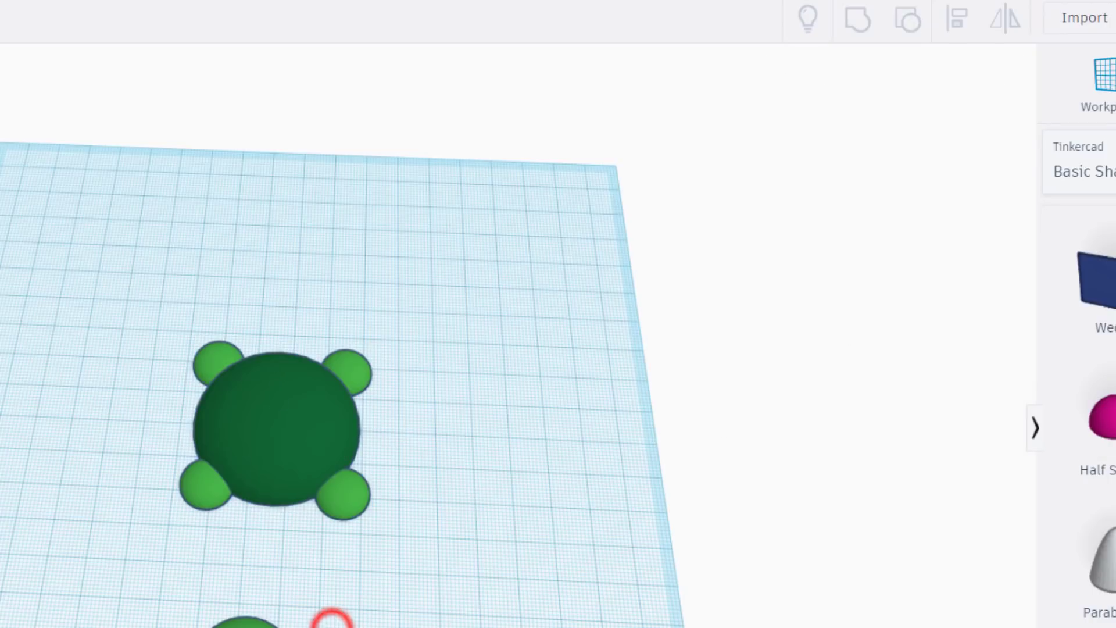
pyautogui.moveTo(247, 625); pyautogui.dragTo(271, 530)
# - Select the whole turtle and centre the head on the body with Align
pyautogui.moveTo(153, 403); pyautogui.dragTo(469, 625)
pyautogui.click(956, 17)
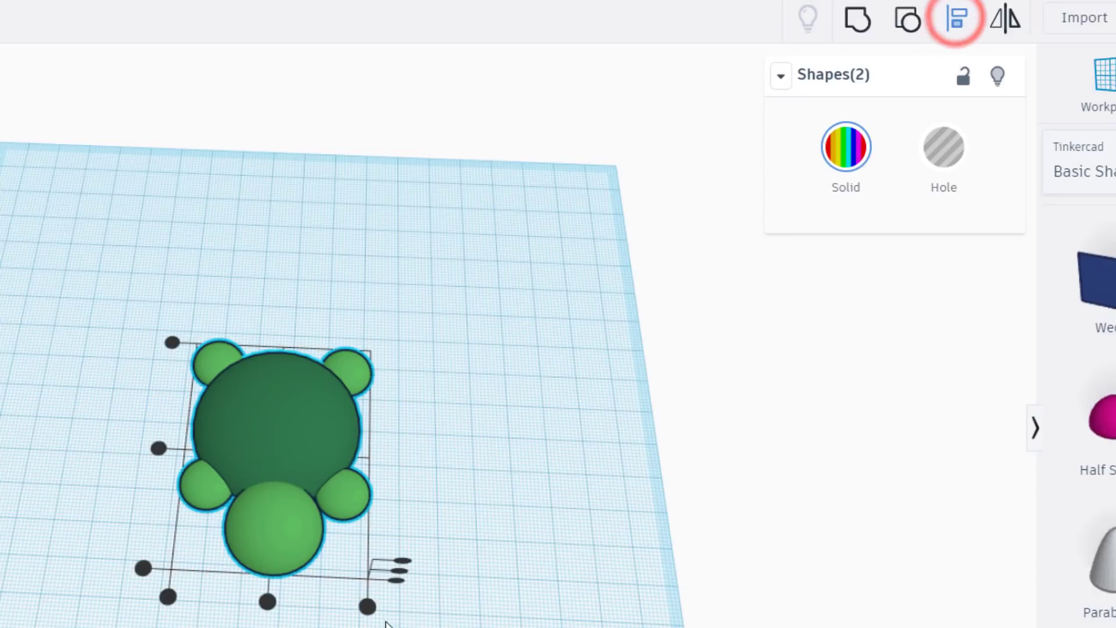
pyautogui.click(268, 606)
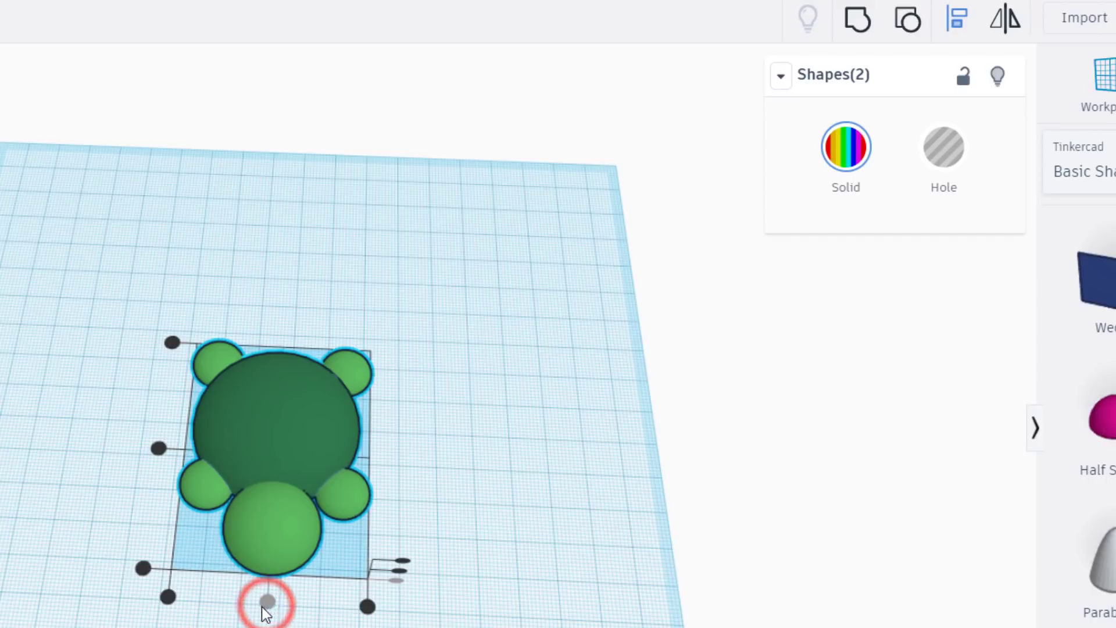
pyautogui.click(483, 457)
pyautogui.moveTo(452, 515); pyautogui.dragTo(180, 410, button='right')
# - Group the head and body into one turtle and orbit around it
pyautogui.moveTo(159, 374); pyautogui.dragTo(378, 562)
pyautogui.click(850, 16)
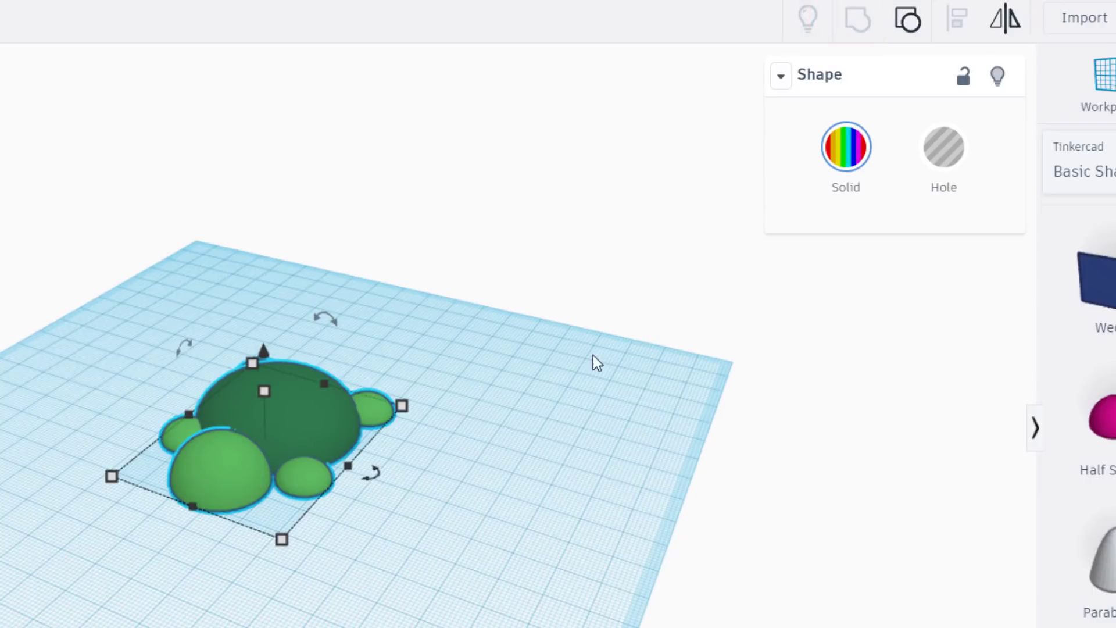
pyautogui.moveTo(500, 581)
pyautogui.mouseDown(button='right')
pyautogui.moveTo(511, 618)
pyautogui.moveTo(494, 581)
pyautogui.mouseUp(button='right')
pyautogui.scroll(2, 494, 581)
pyautogui.moveTo(657, 575); pyautogui.dragTo(685, 599, button='right')
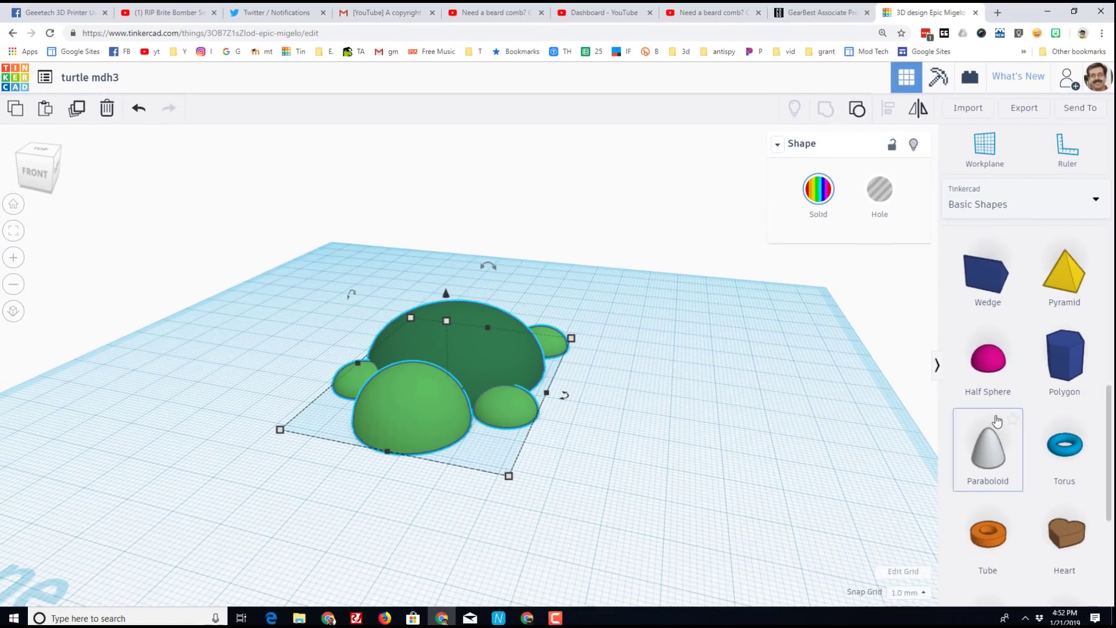
pyautogui.scroll(-3, 996, 419)
pyautogui.scroll(8, 991, 407)
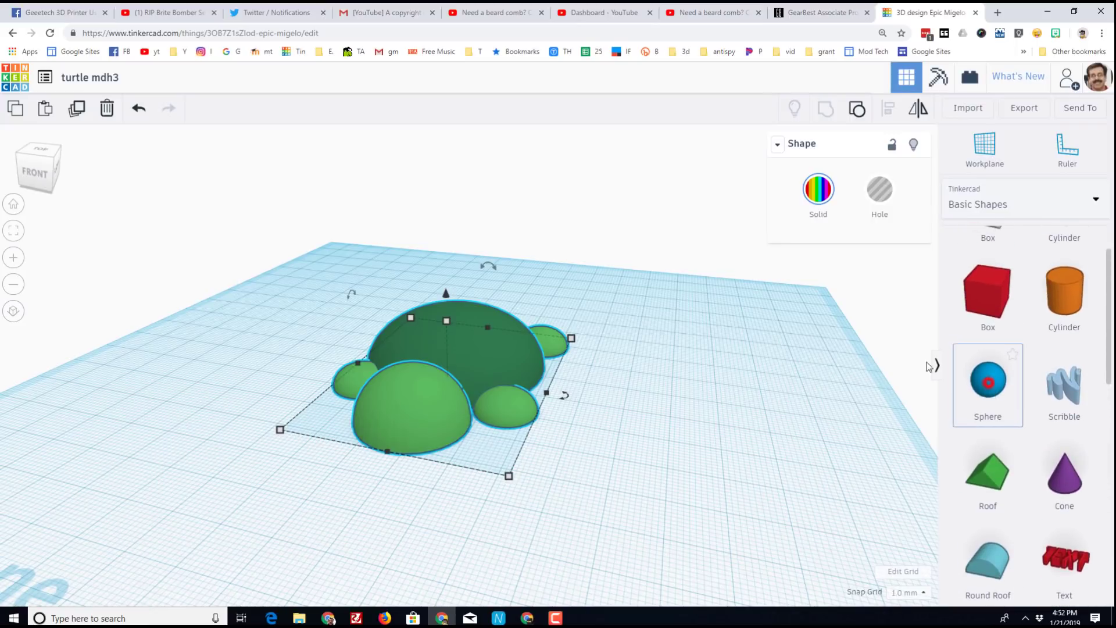
# - Add a sphere, shrink it to 5 mm, and nudge it onto the head as an eye
pyautogui.moveTo(870, 360); pyautogui.dragTo(430, 465)
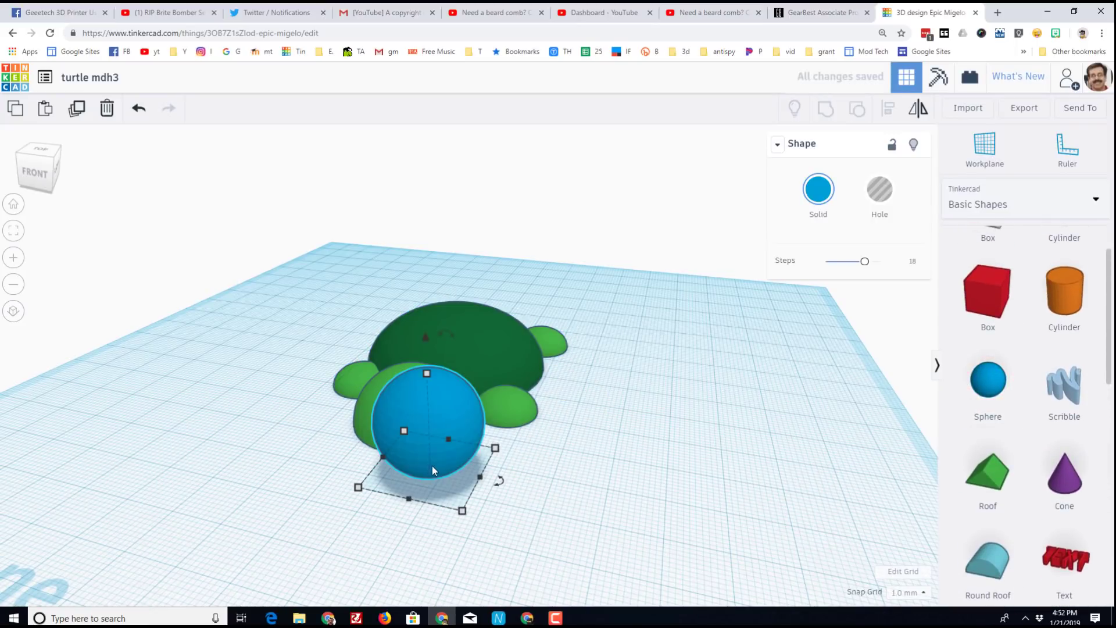
pyautogui.moveTo(494, 454); pyautogui.dragTo(397, 478)
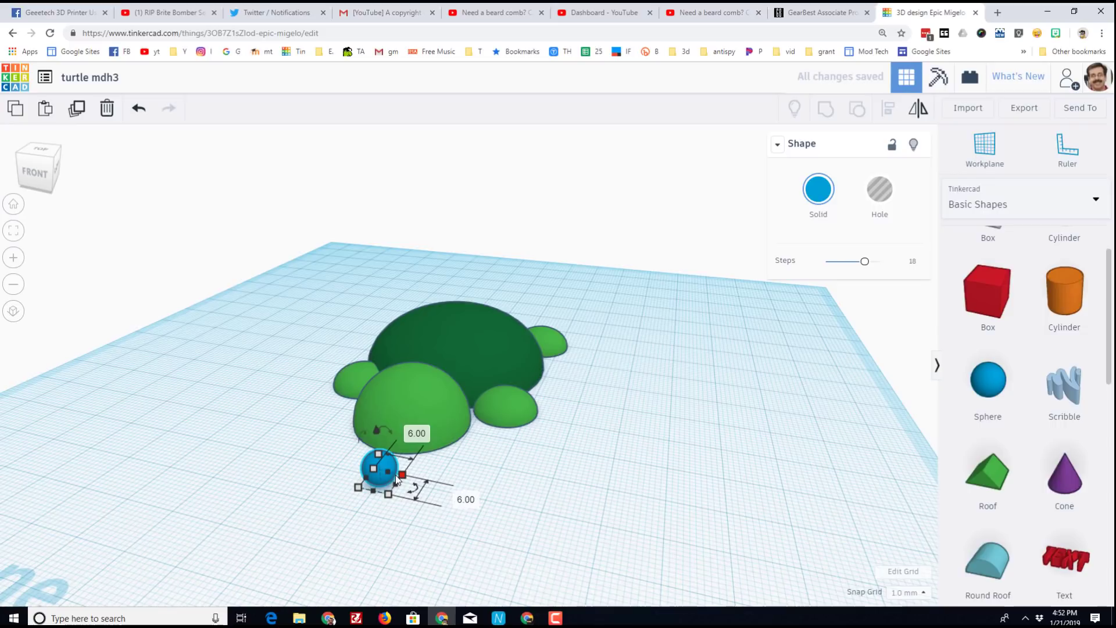
pyautogui.press('Up')
pyautogui.press('Up')
pyautogui.press('Up')
pyautogui.press('Up')
pyautogui.press('Up')
pyautogui.press('Up')
pyautogui.press('Up')
pyautogui.press('Up')
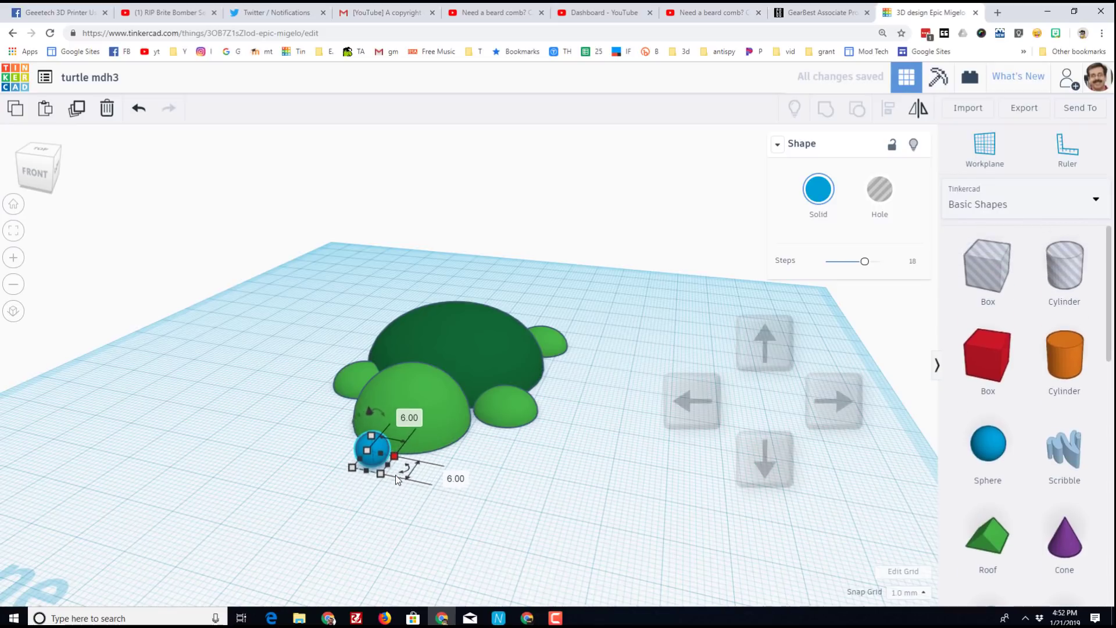
pyautogui.press('Left')
pyautogui.press('Left')
pyautogui.press('Left')
pyautogui.press('Left')
pyautogui.press('Left')
pyautogui.press('Left')
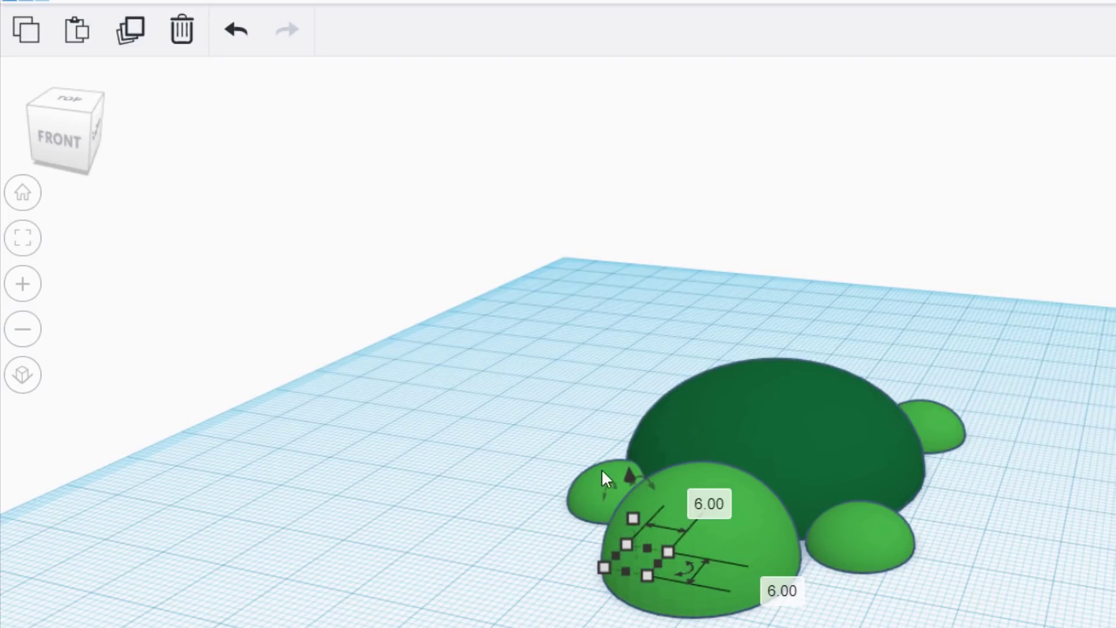
pyautogui.keyDown('shift'); pyautogui.moveTo(628, 472); pyautogui.dragTo(622, 441); pyautogui.keyUp('shift')
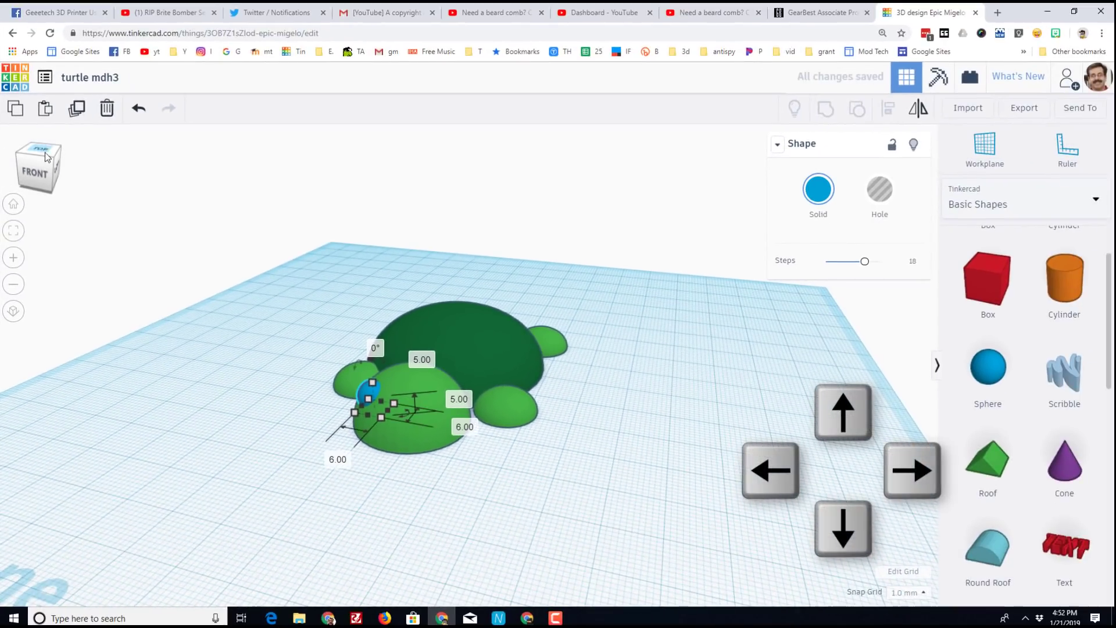
pyautogui.click(36, 155)
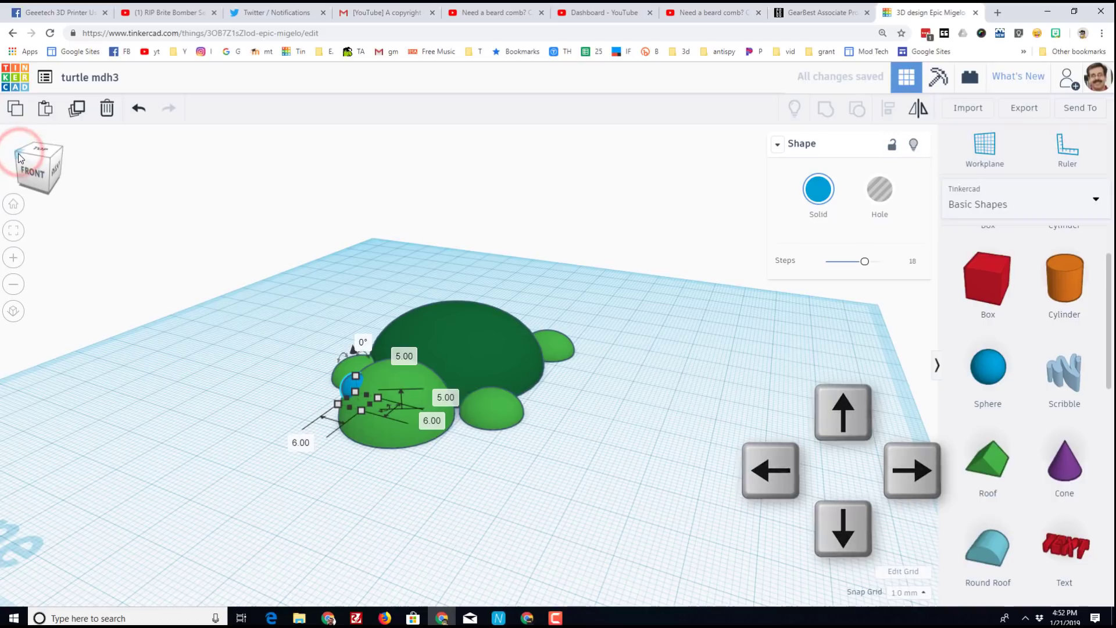
pyautogui.click(19, 155)
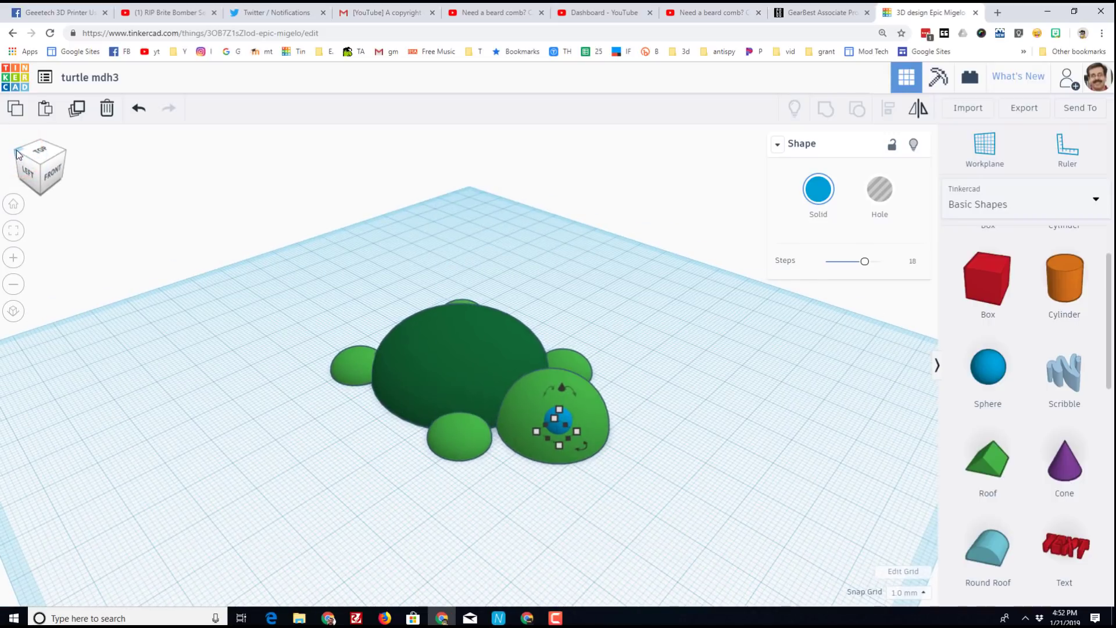
# - Duplicate the eye sphere and nudge the copy right as the second eye
pyautogui.hotkey('ctrl', 'd')
pyautogui.hotkey('ctrl', 'd')
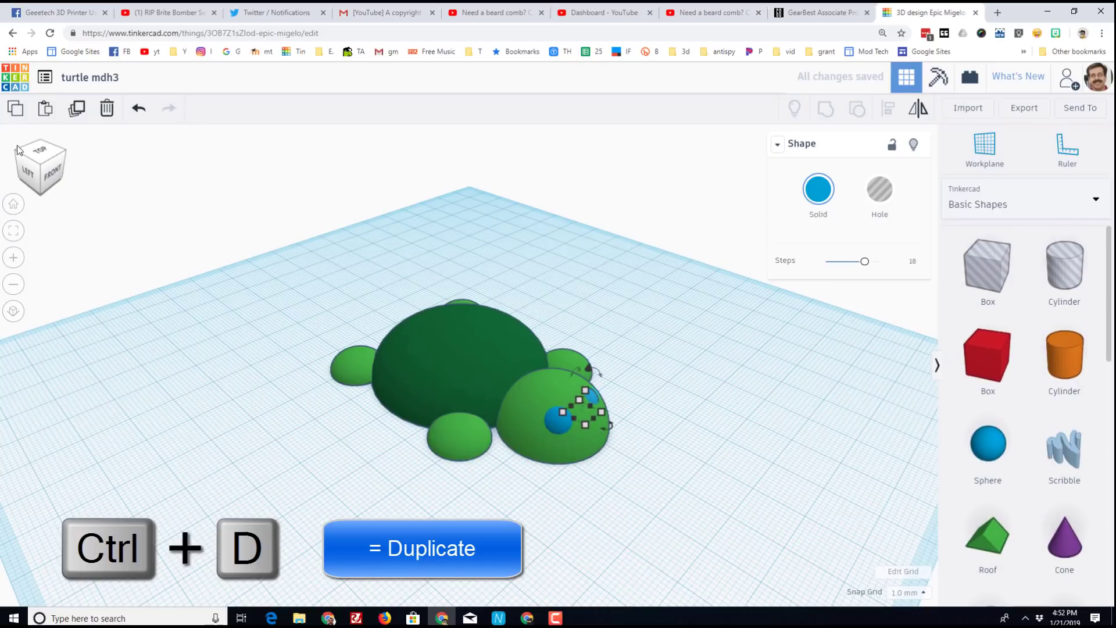
pyautogui.hotkey('ctrl', 'd')
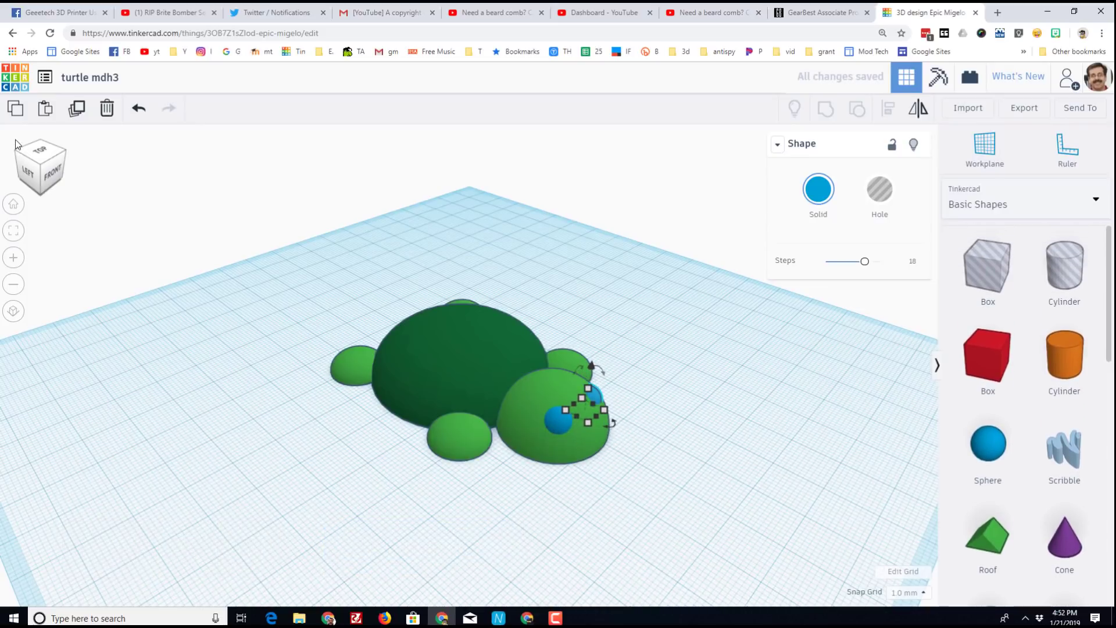
pyautogui.moveTo(714, 485); pyautogui.dragTo(535, 472, button='right')
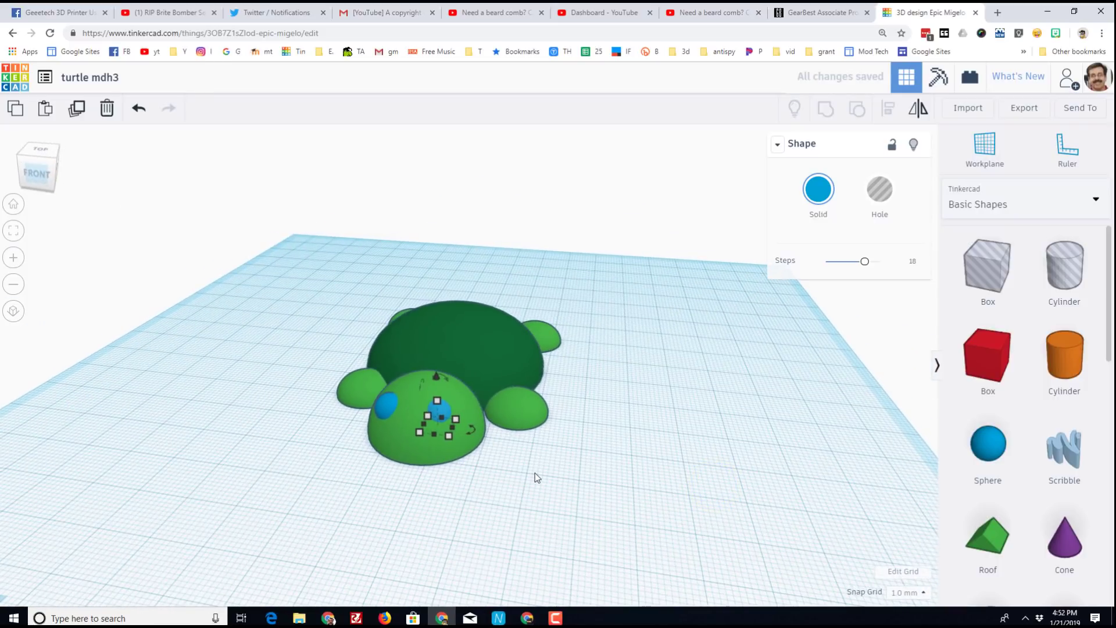
pyautogui.press('Right')
pyautogui.press('Right')
pyautogui.press('Right')
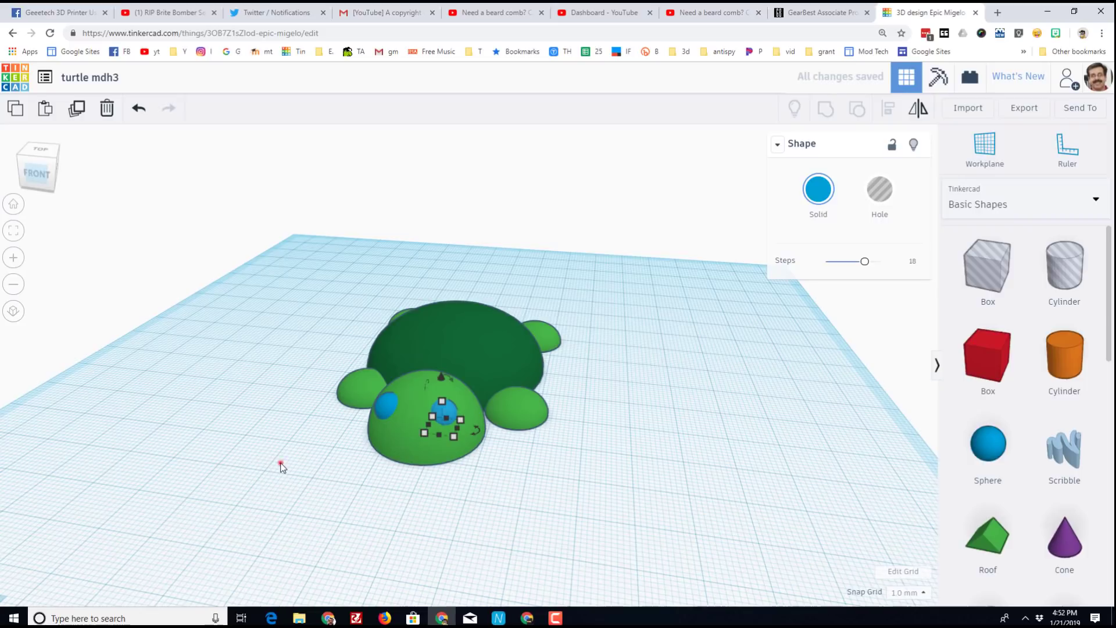
pyautogui.click(280, 467)
pyautogui.moveTo(280, 467)
pyautogui.mouseDown(button='right')
pyautogui.moveTo(406, 482)
pyautogui.moveTo(302, 469)
pyautogui.mouseUp(button='right')
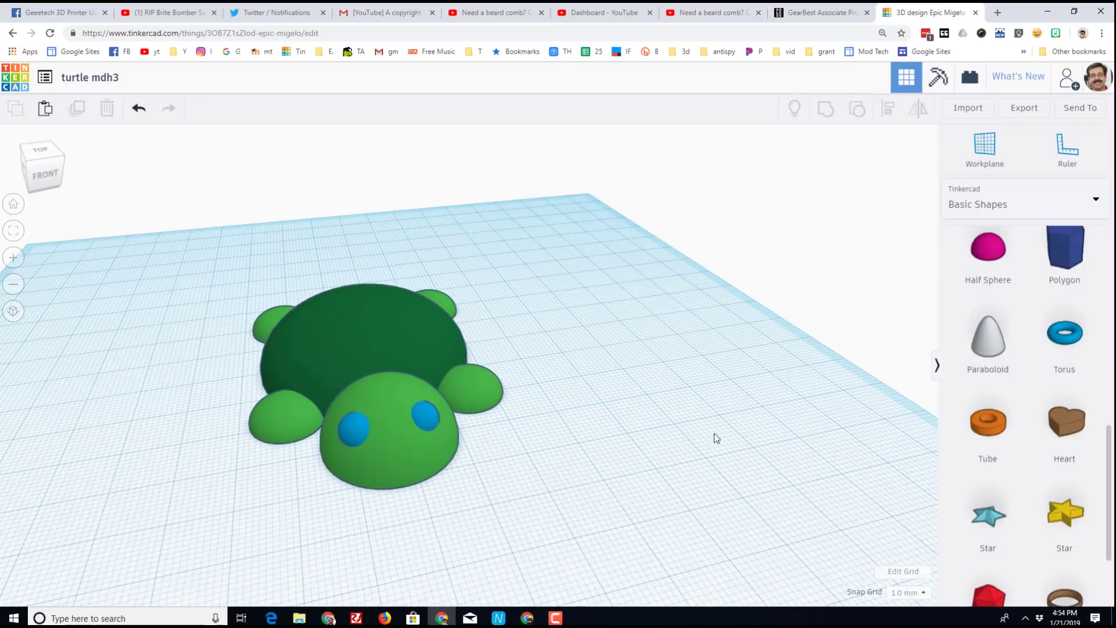
pyautogui.moveTo(714, 438); pyautogui.dragTo(697, 456, button='right')
pyautogui.scroll(4, 994, 453)
pyautogui.scroll(-3, 992, 426)
pyautogui.scroll(-1, 992, 426)
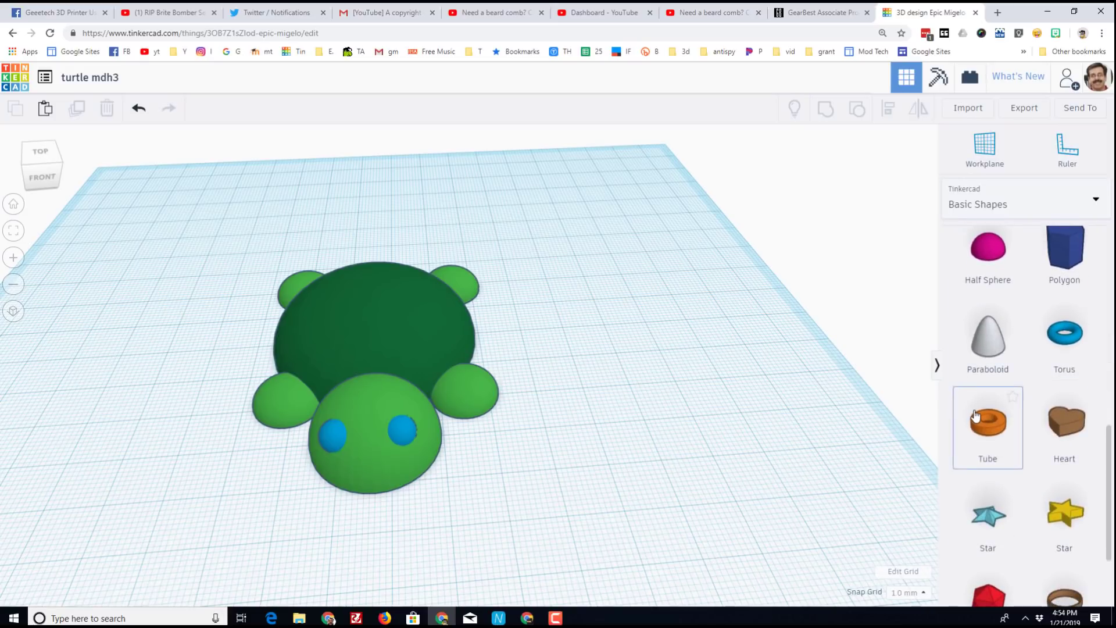
# - Draw a curved smile stroke with a Scribble shape beside the turtle, redoing the first attempt
pyautogui.scroll(7, 975, 415)
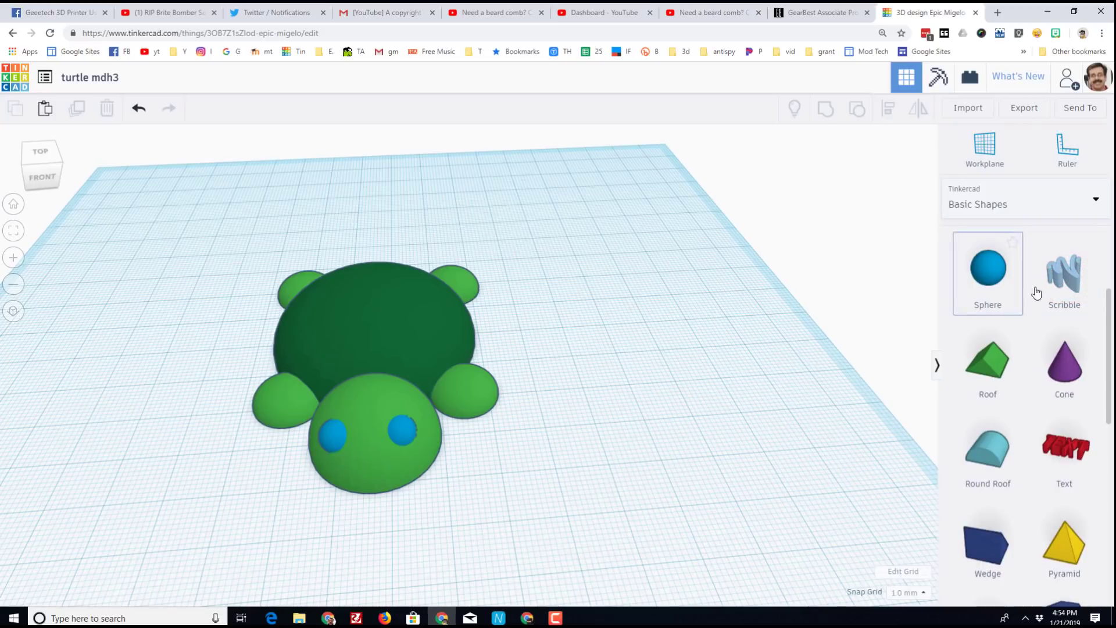
pyautogui.moveTo(1041, 285); pyautogui.dragTo(631, 402)
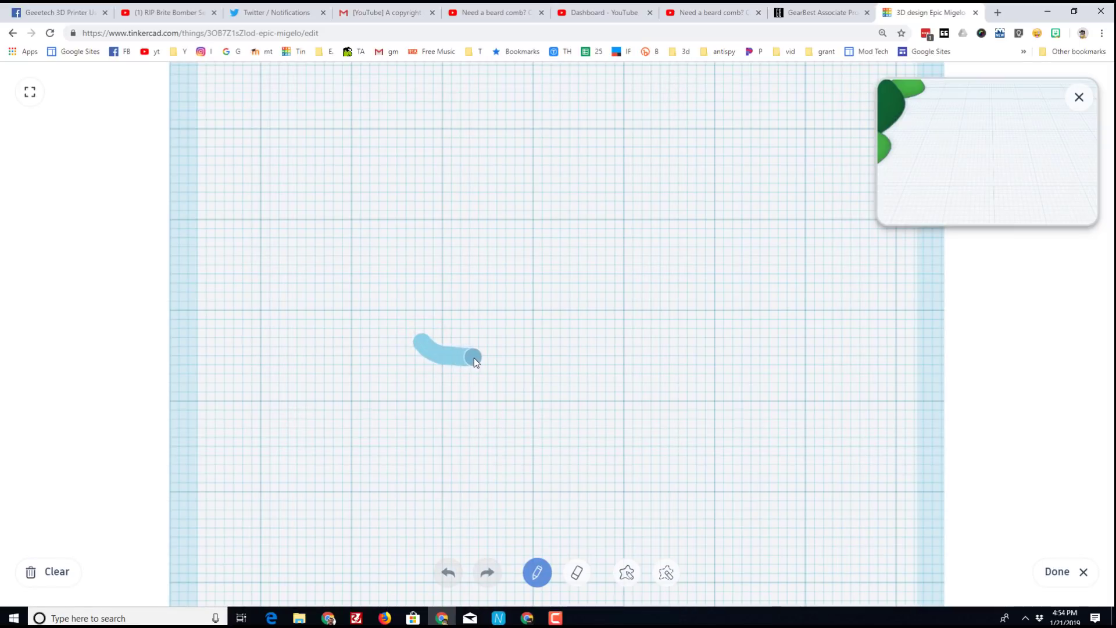
pyautogui.moveTo(544, 351); pyautogui.dragTo(571, 329)
pyautogui.click(447, 573)
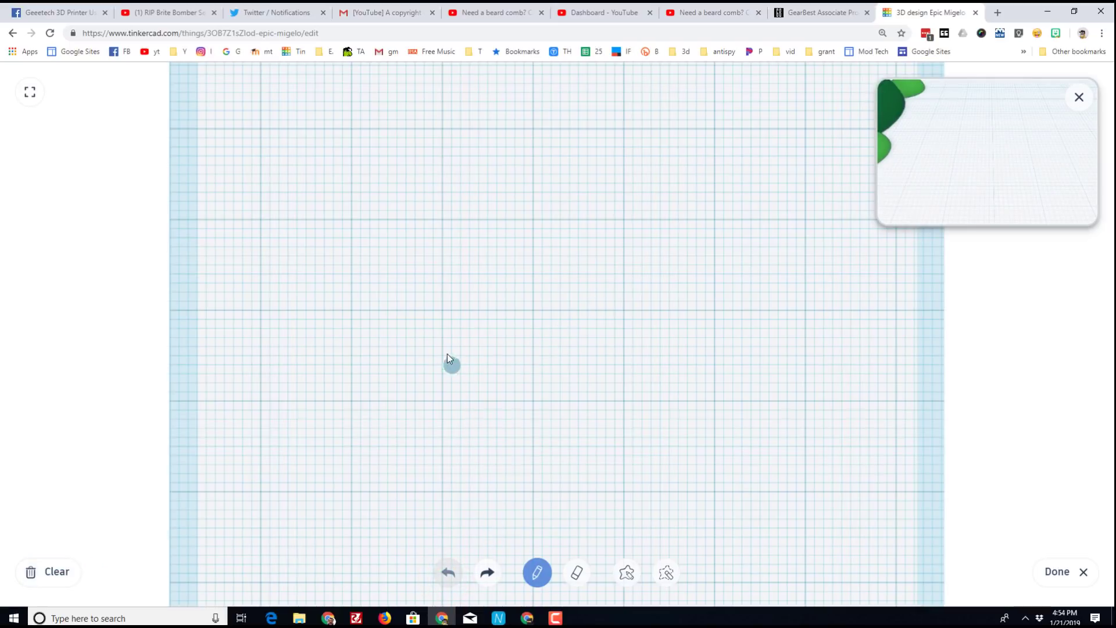
pyautogui.moveTo(445, 345); pyautogui.dragTo(498, 364)
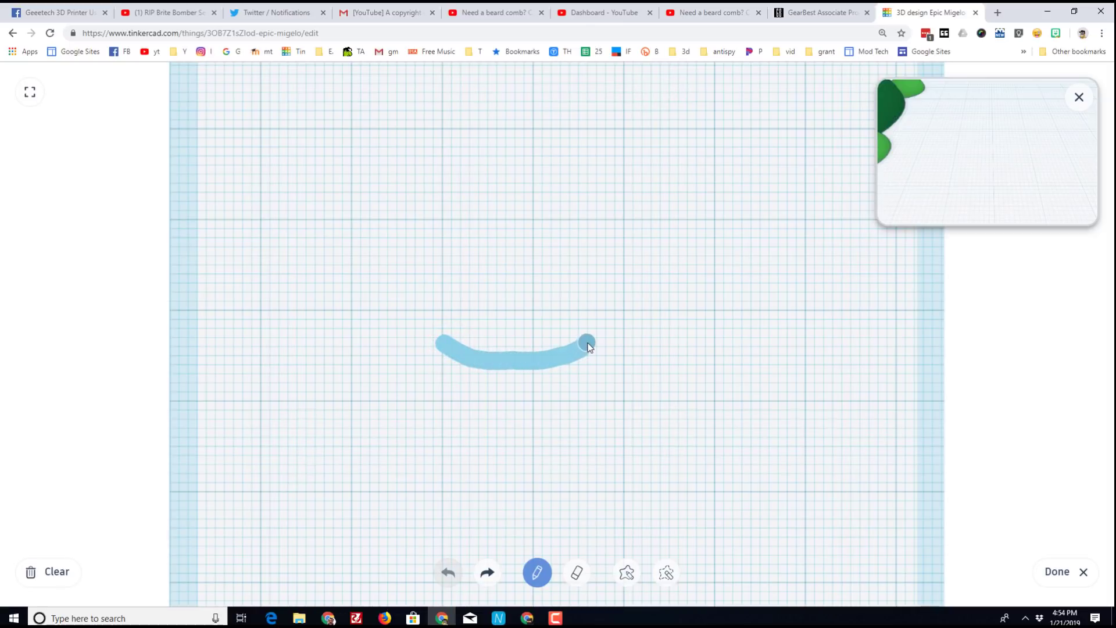
pyautogui.moveTo(587, 344); pyautogui.dragTo(588, 344)
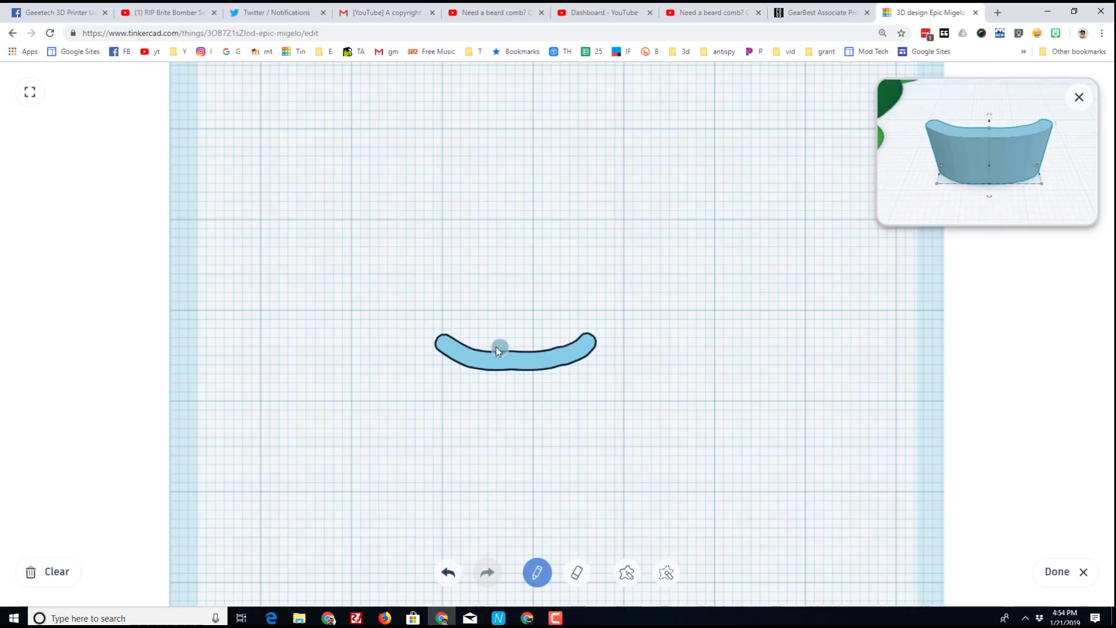
pyautogui.click(1056, 571)
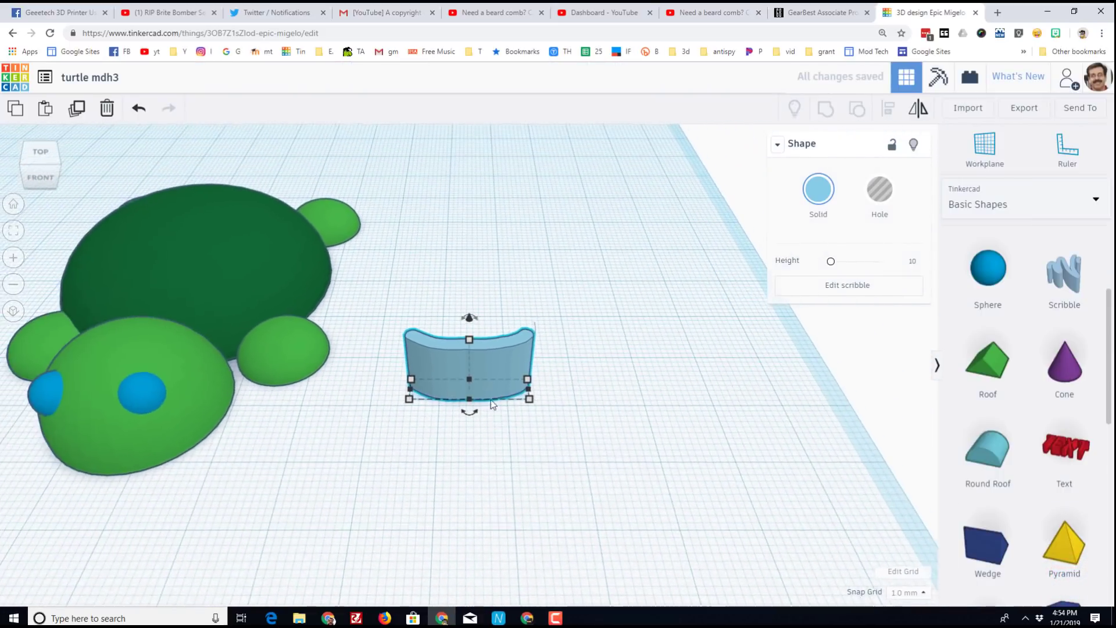
# - Lower the smile strip from 10 to 4 mm tall and tip it over 90° to lie flat
pyautogui.moveTo(615, 451); pyautogui.dragTo(466, 346, button='right')
pyautogui.moveTo(469, 340)
pyautogui.mouseDown()
pyautogui.moveTo(465, 382)
pyautogui.moveTo(463, 373)
pyautogui.mouseUp()
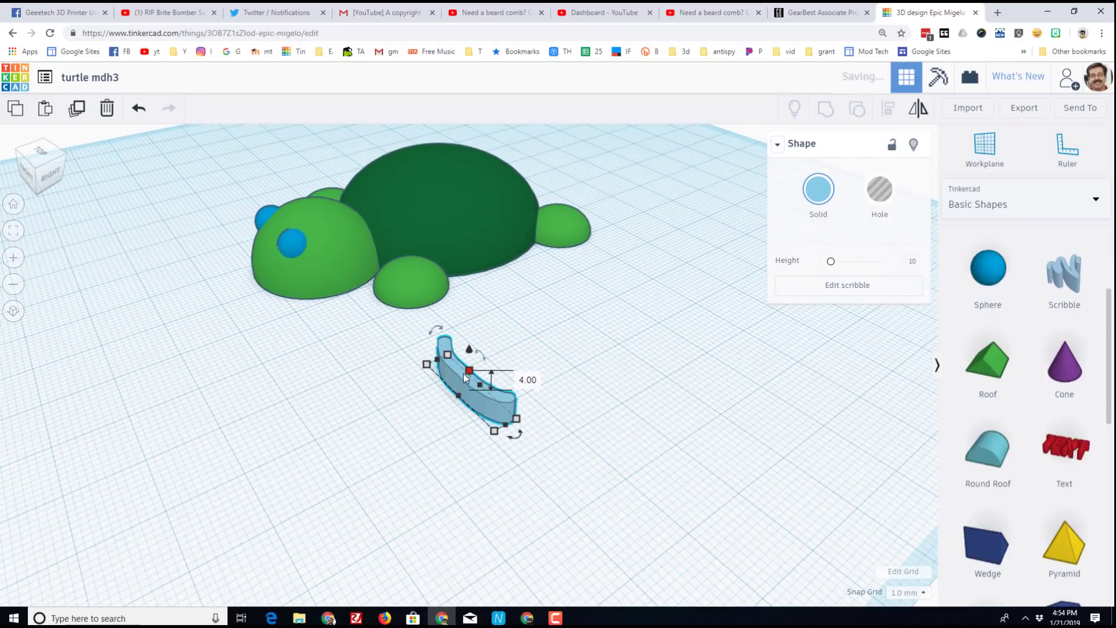
pyautogui.click(41, 170)
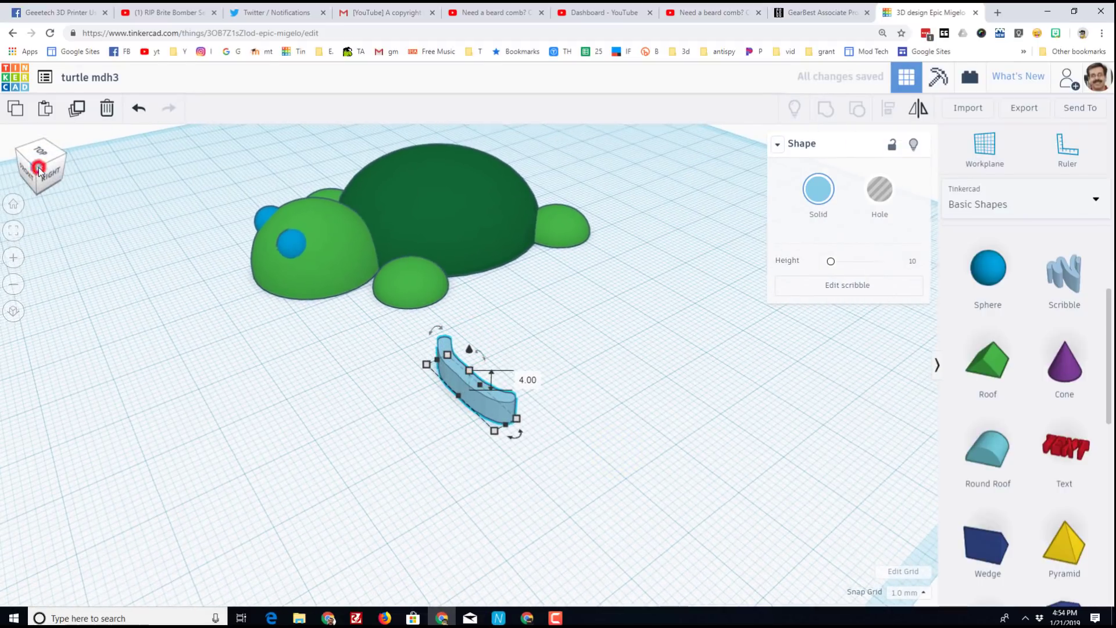
pyautogui.click(422, 337)
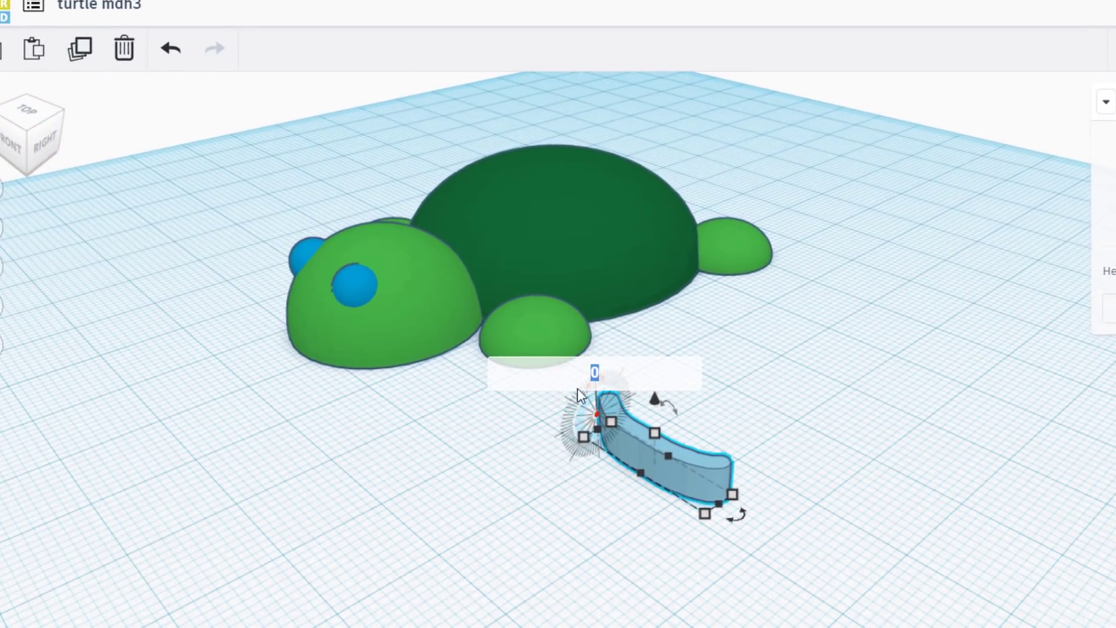
pyautogui.press('Return')
pyautogui.scroll(2, 582, 430)
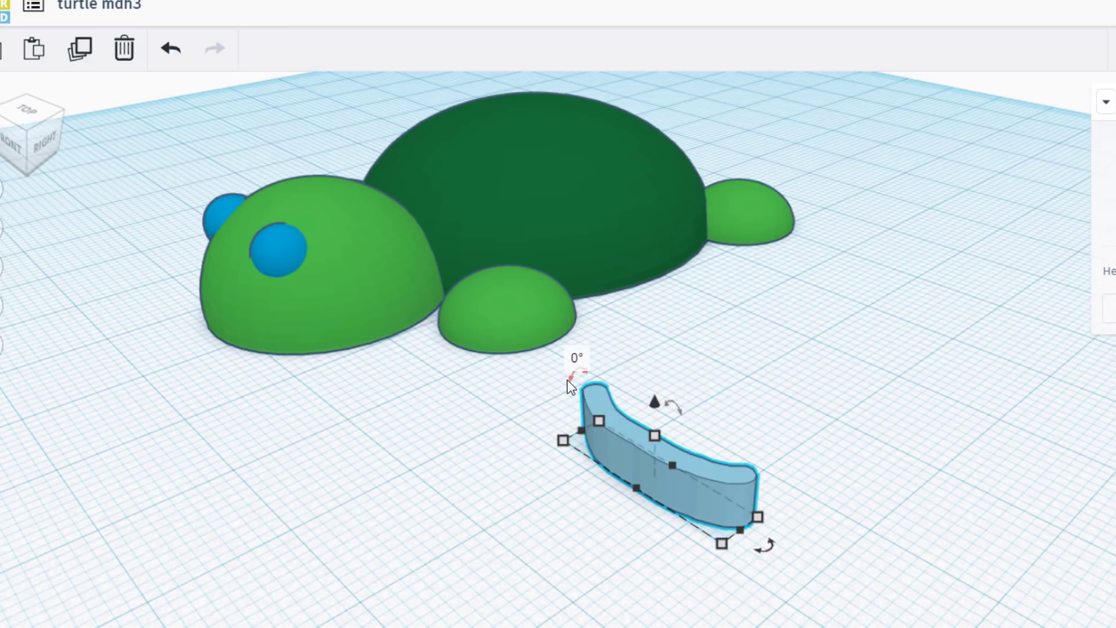
pyautogui.moveTo(573, 375); pyautogui.dragTo(559, 424)
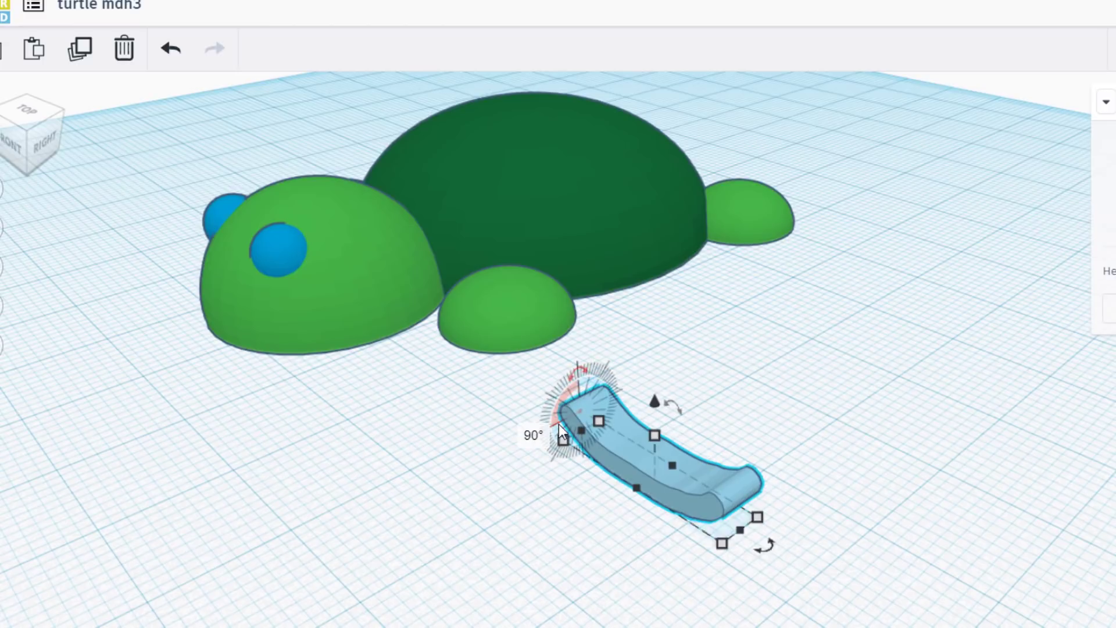
pyautogui.click(434, 573)
pyautogui.click(688, 491)
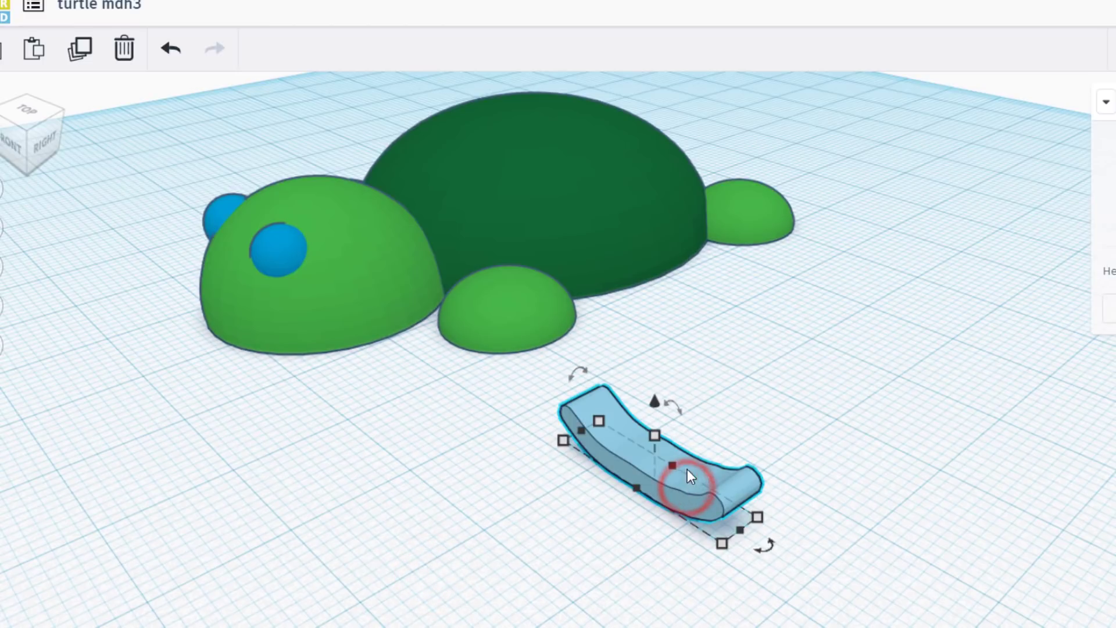
# - Move the strip against the turtle's head and raise it 2 mm off the workplane
pyautogui.moveTo(708, 472); pyautogui.dragTo(253, 323)
pyautogui.moveTo(250, 375); pyautogui.dragTo(462, 396, button='right')
pyautogui.scroll(-5, 299, 587)
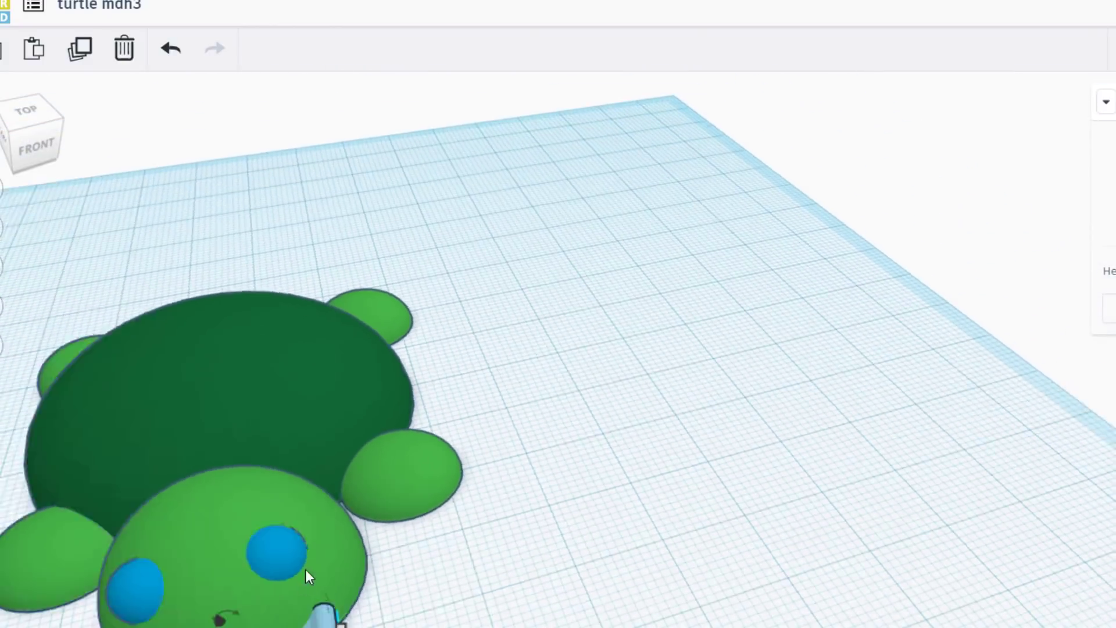
pyautogui.scroll(2, 454, 620)
pyautogui.moveTo(448, 613); pyautogui.dragTo(398, 461, button='right')
pyautogui.moveTo(400, 453)
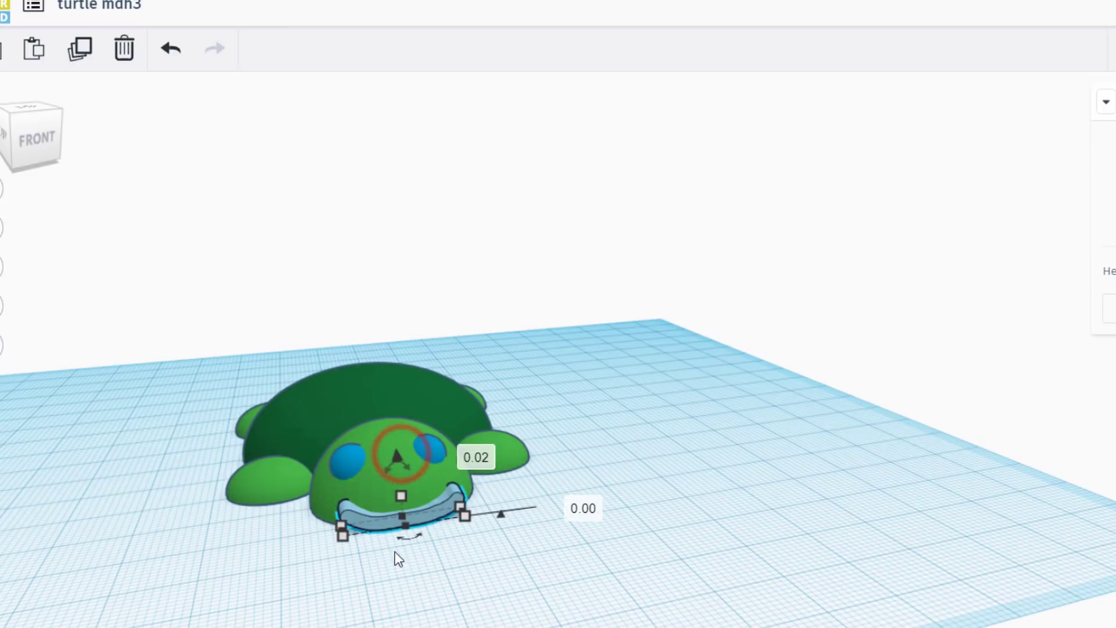
pyautogui.moveTo(396, 457); pyautogui.dragTo(395, 445)
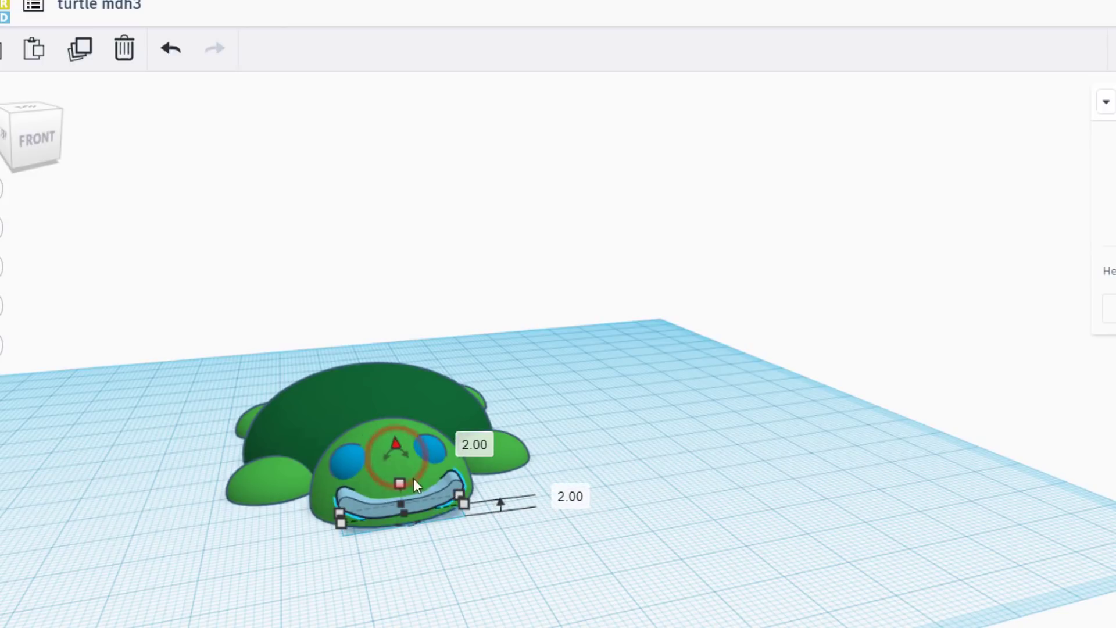
# - Narrow the mouth strip to 13 mm wide
pyautogui.scroll(1, 399, 543)
pyautogui.scroll(1, 399, 542)
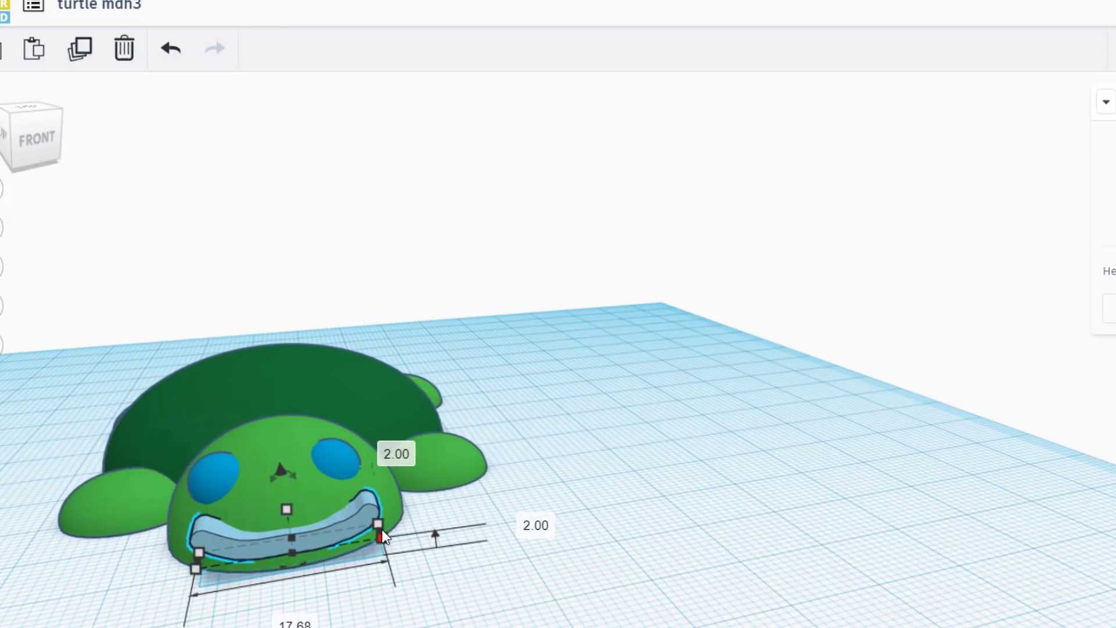
pyautogui.moveTo(381, 531); pyautogui.dragTo(347, 536)
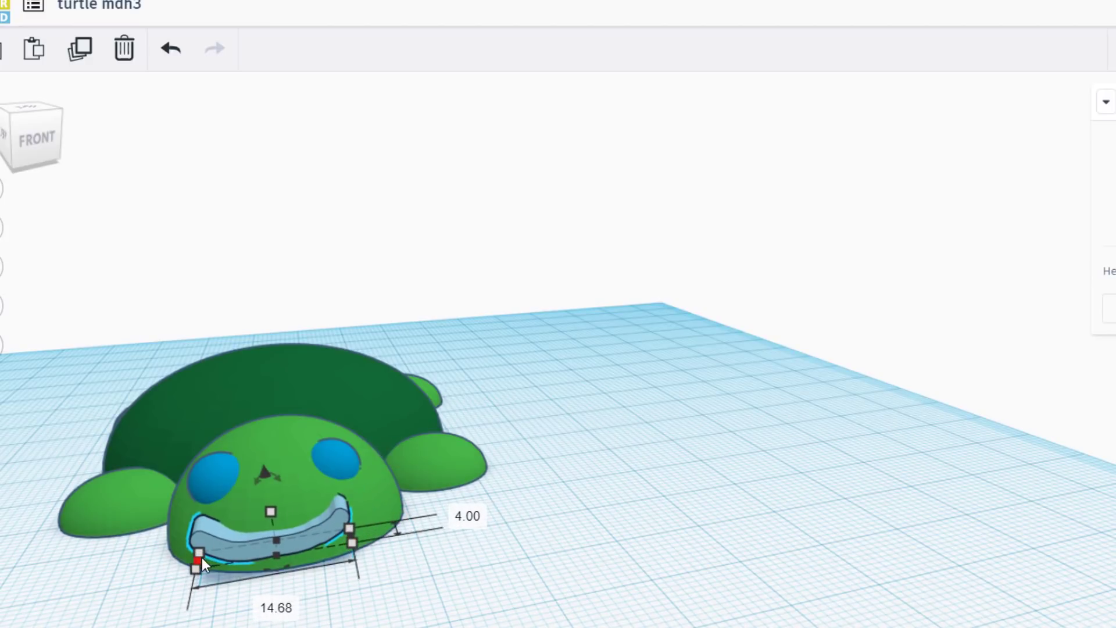
pyautogui.moveTo(201, 559)
pyautogui.mouseDown()
pyautogui.moveTo(233, 553)
pyautogui.moveTo(218, 552)
pyautogui.mouseUp()
# - Tilt the mouth about -25° so it follows the face below the eyes
pyautogui.moveTo(424, 578); pyautogui.dragTo(164, 348, button='right')
pyautogui.moveTo(383, 276); pyautogui.dragTo(371, 276)
pyautogui.moveTo(372, 313); pyautogui.dragTo(333, 259, button='right')
pyautogui.moveTo(250, 230); pyautogui.dragTo(90, 194, button='right')
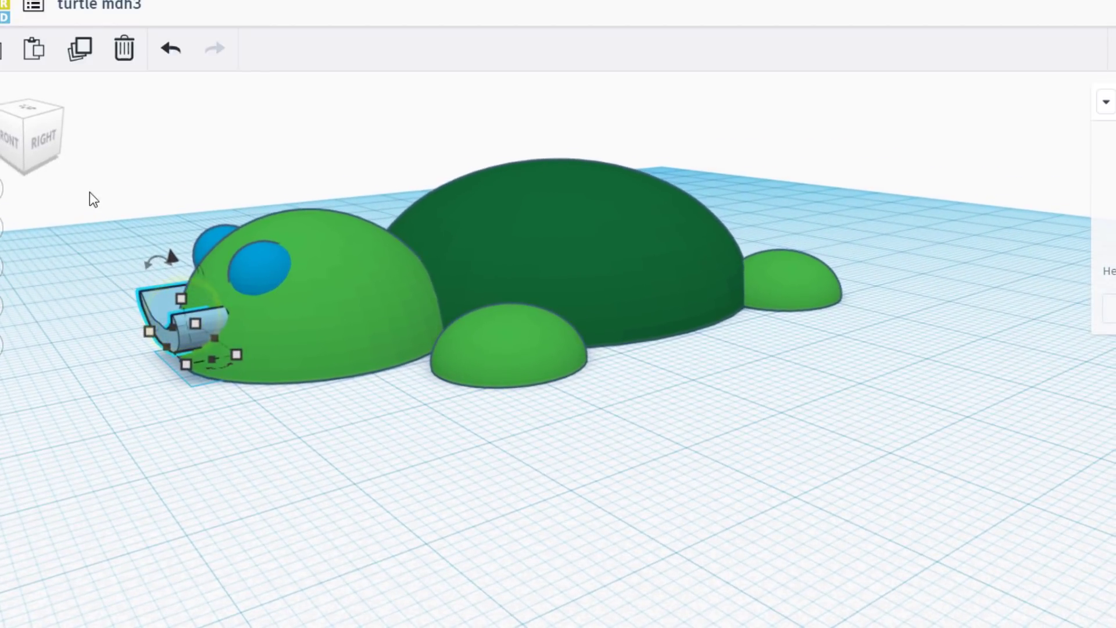
pyautogui.click(23, 117)
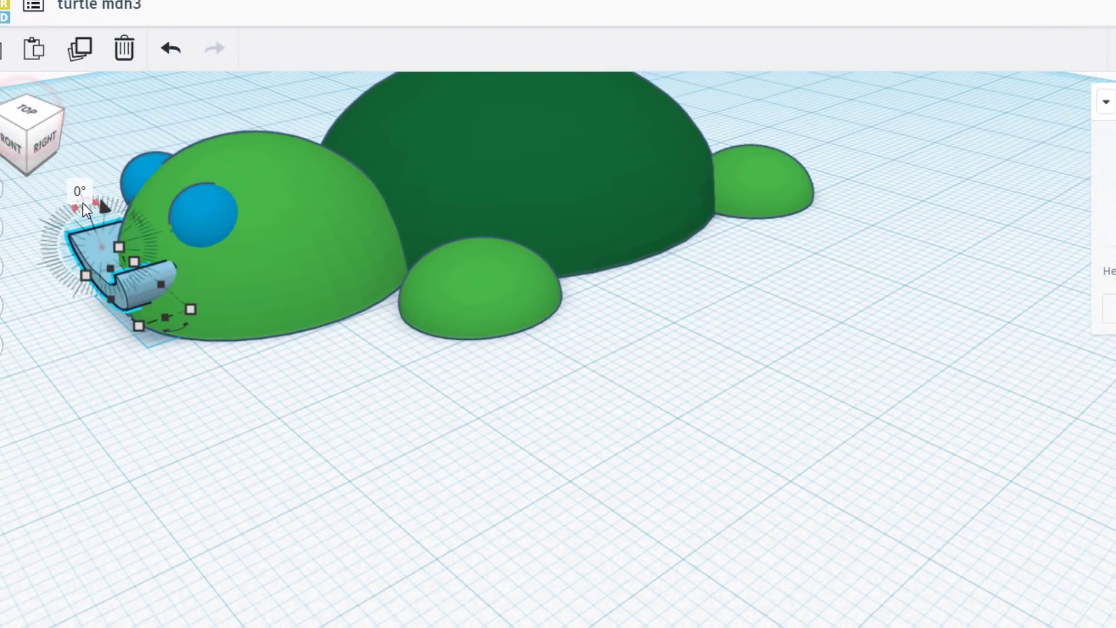
pyautogui.click(84, 202)
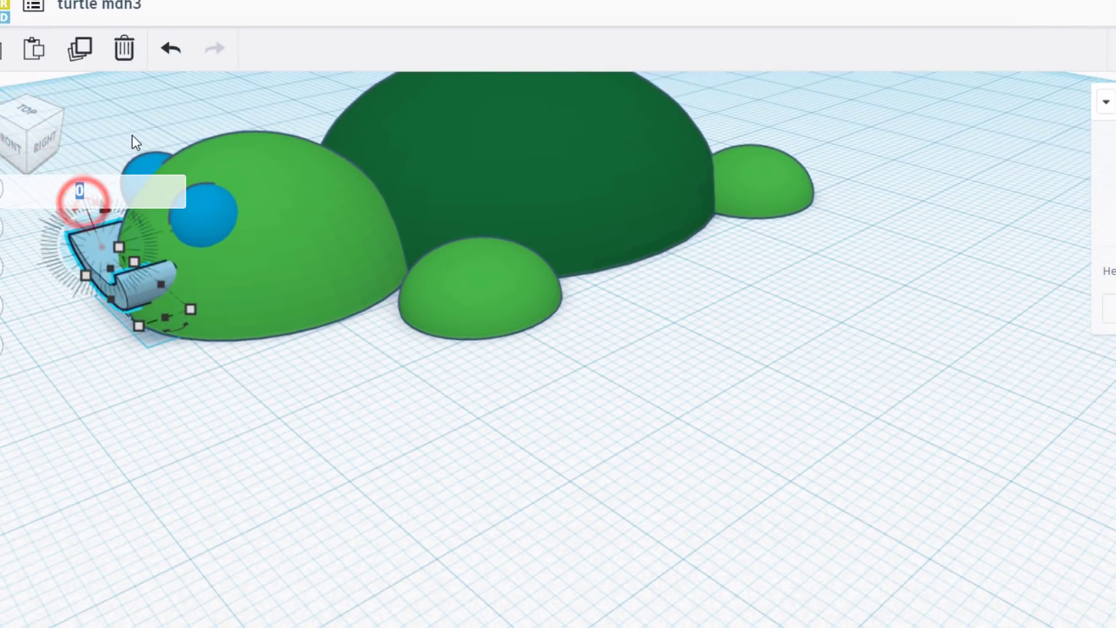
pyautogui.click(99, 135)
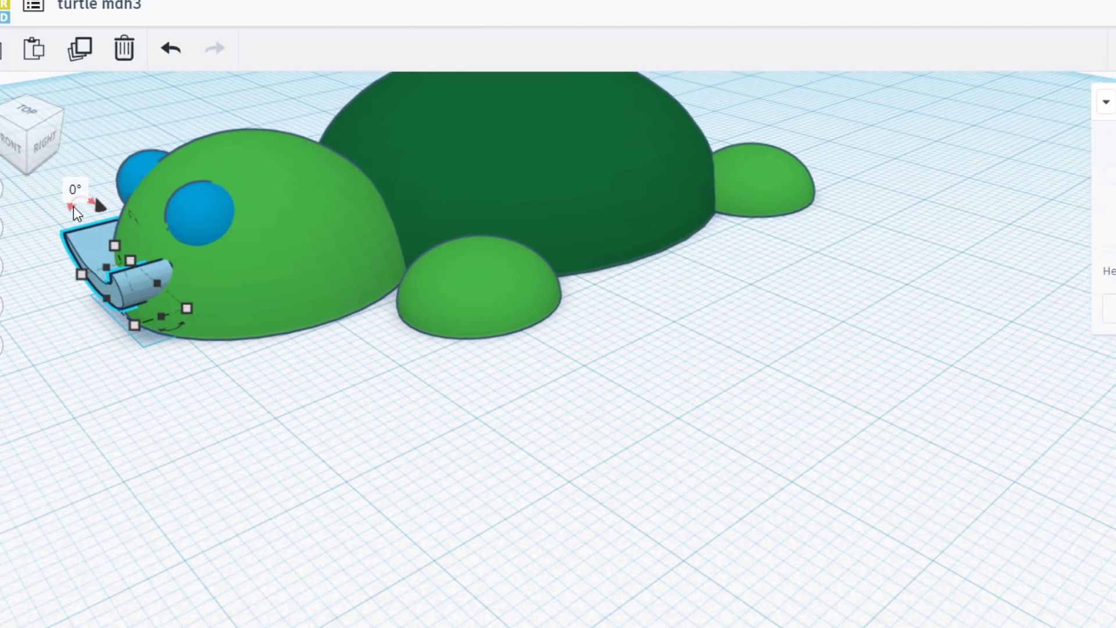
pyautogui.moveTo(73, 207); pyautogui.dragTo(109, 104)
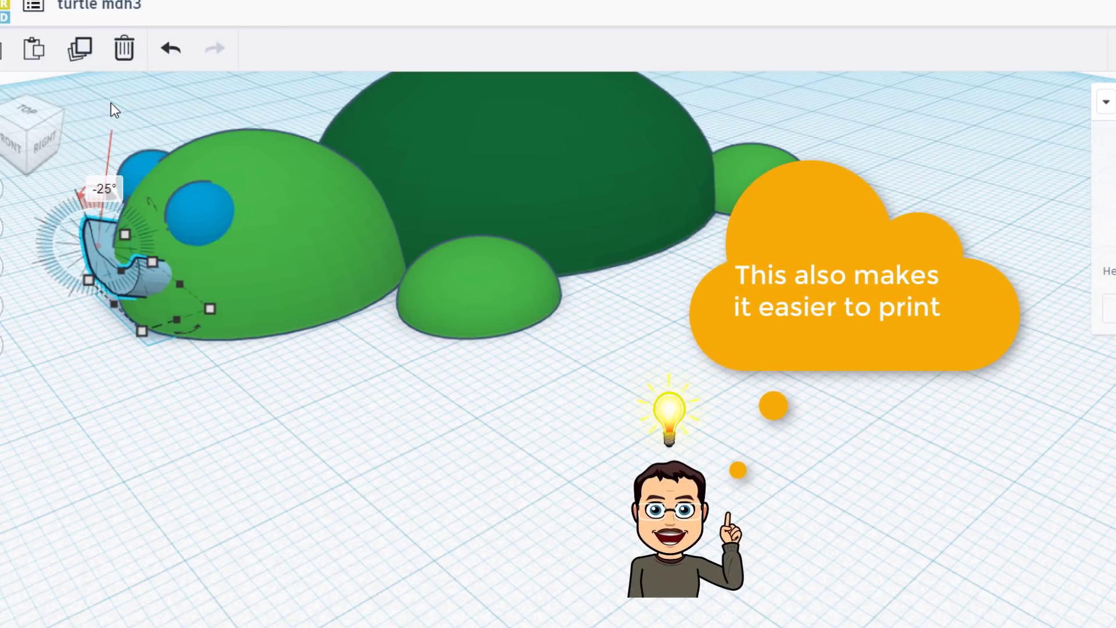
pyautogui.click(9, 124)
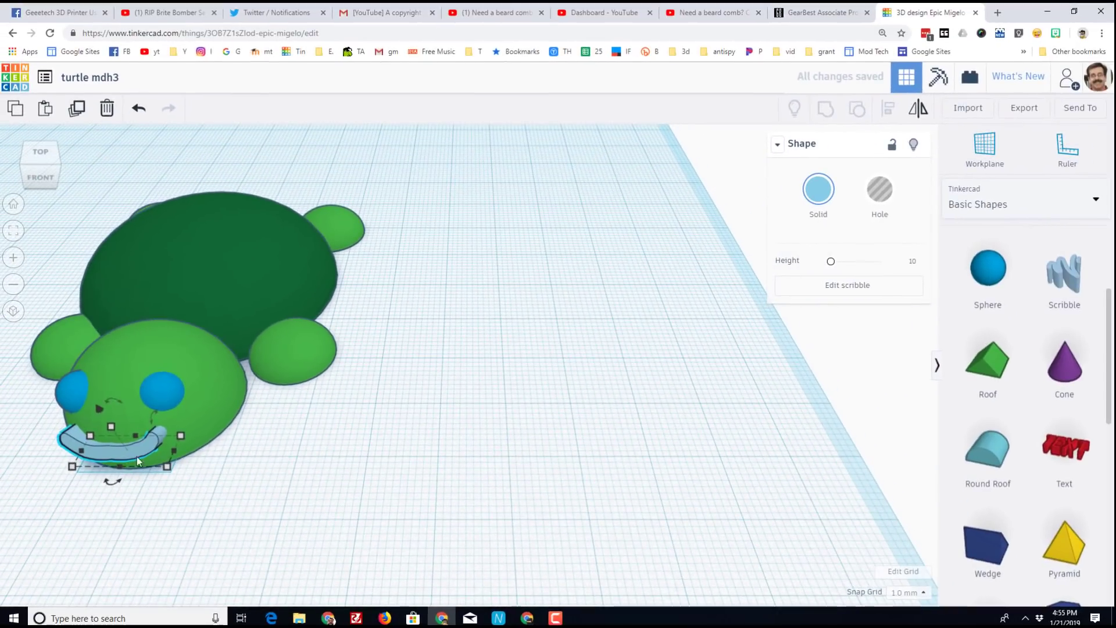
pyautogui.click(137, 513)
pyautogui.moveTo(119, 508); pyautogui.dragTo(172, 521, button='right')
pyautogui.click(168, 538)
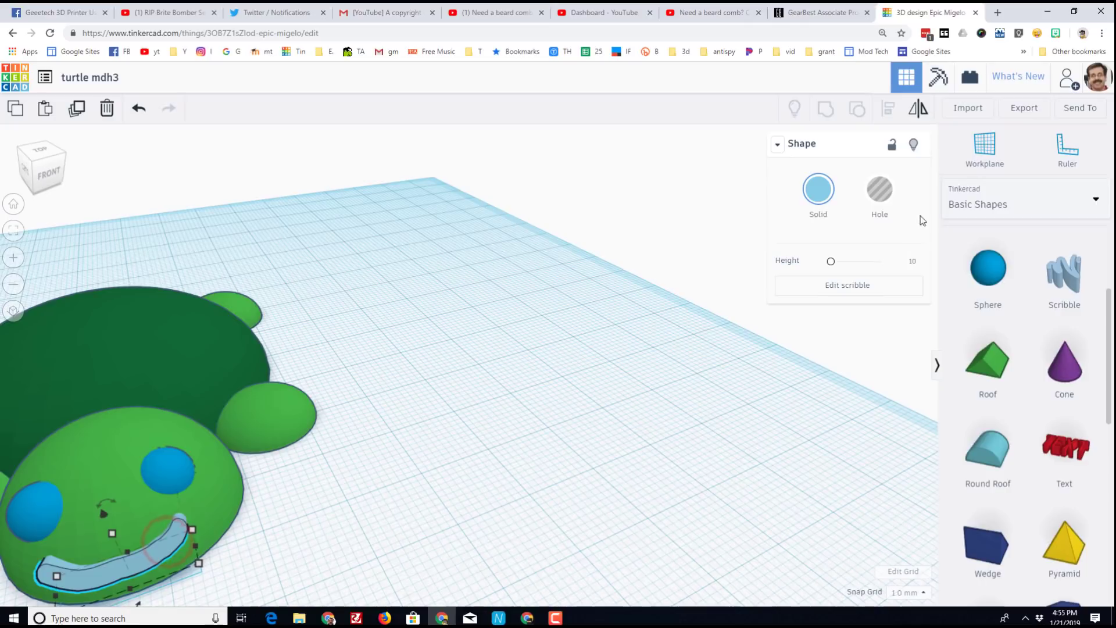
# - Colour the mouth strip red
pyautogui.click(813, 196)
pyautogui.click(807, 313)
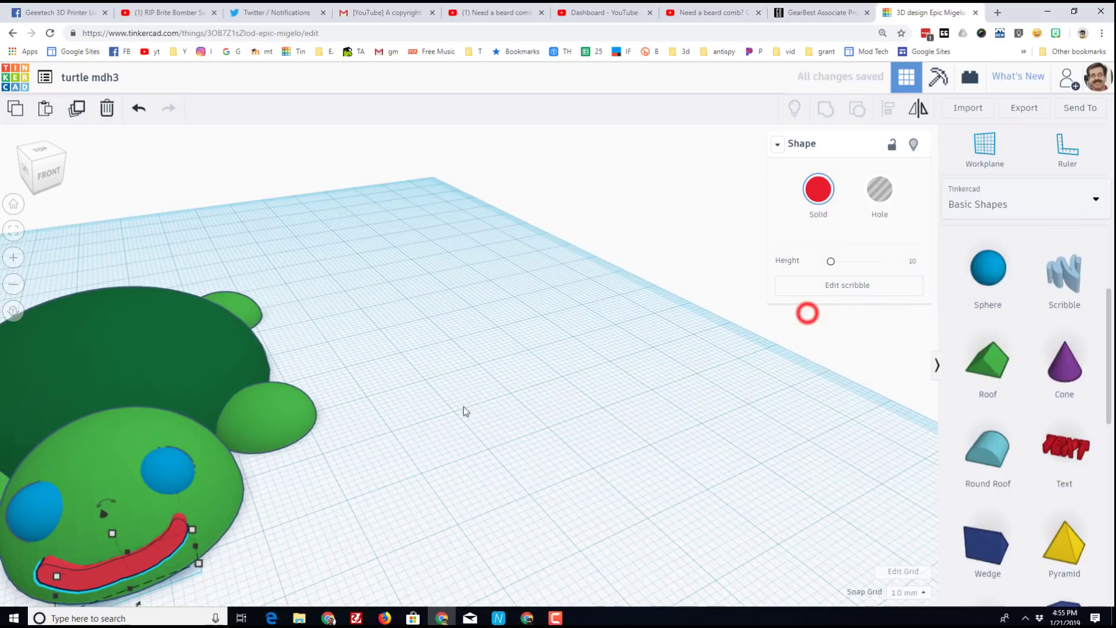
pyautogui.moveTo(422, 427); pyautogui.dragTo(309, 469, button='right')
pyautogui.click(400, 498)
# - Select the turtle body, eyes and mouth and group them into one object
pyautogui.moveTo(400, 497); pyautogui.dragTo(82, 322, button='right')
pyautogui.moveTo(297, 503); pyautogui.dragTo(344, 524)
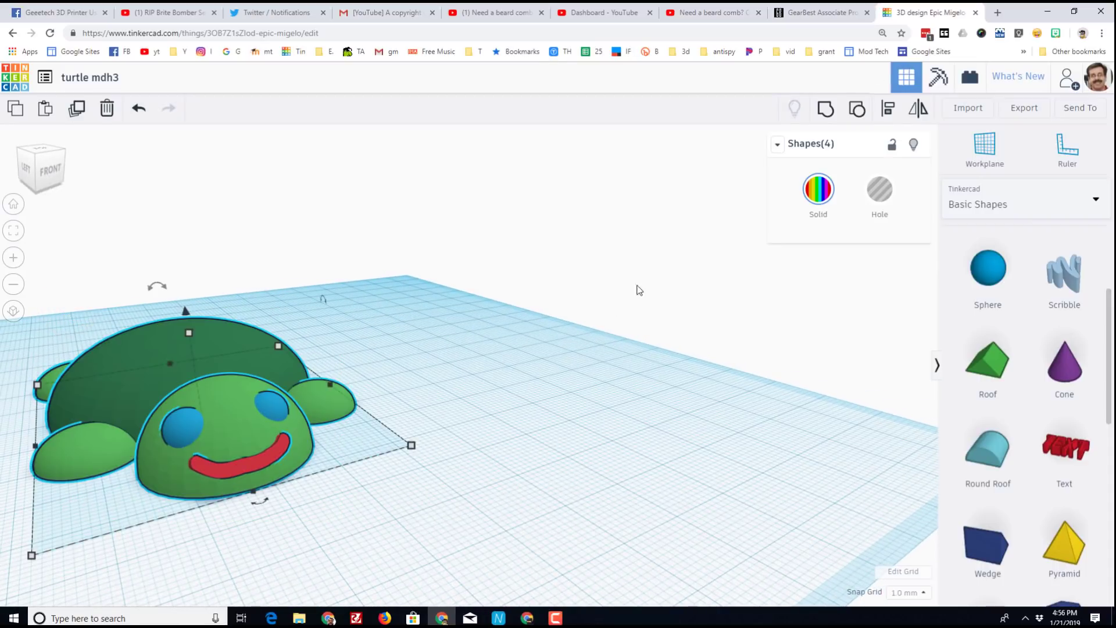
pyautogui.click(823, 113)
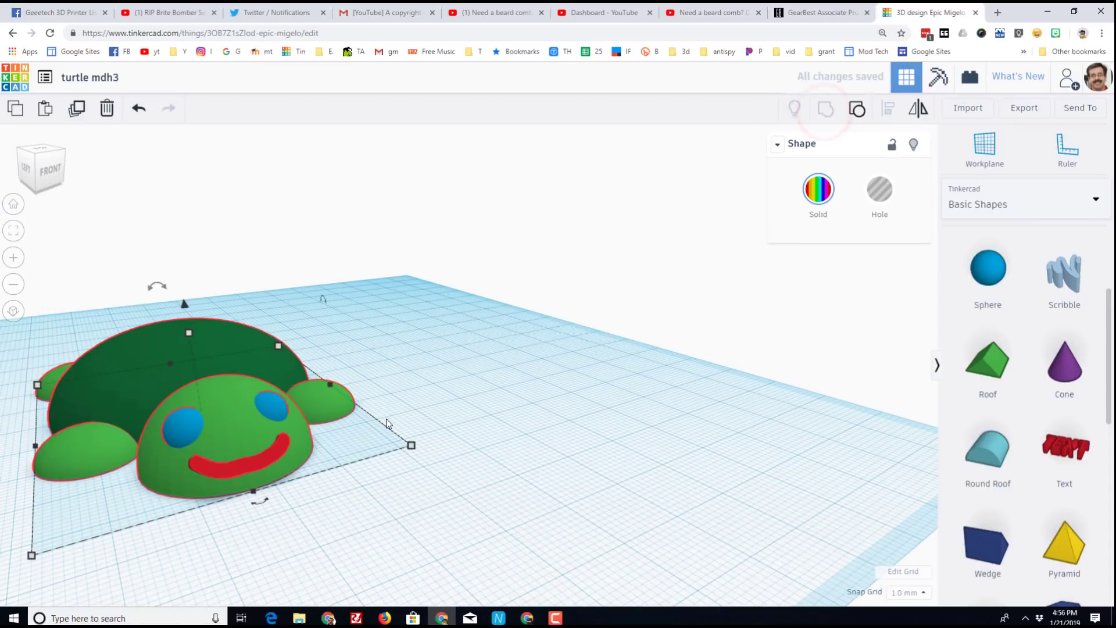
pyautogui.moveTo(662, 390); pyautogui.dragTo(409, 343, button='right')
pyautogui.scroll(2, 409, 342)
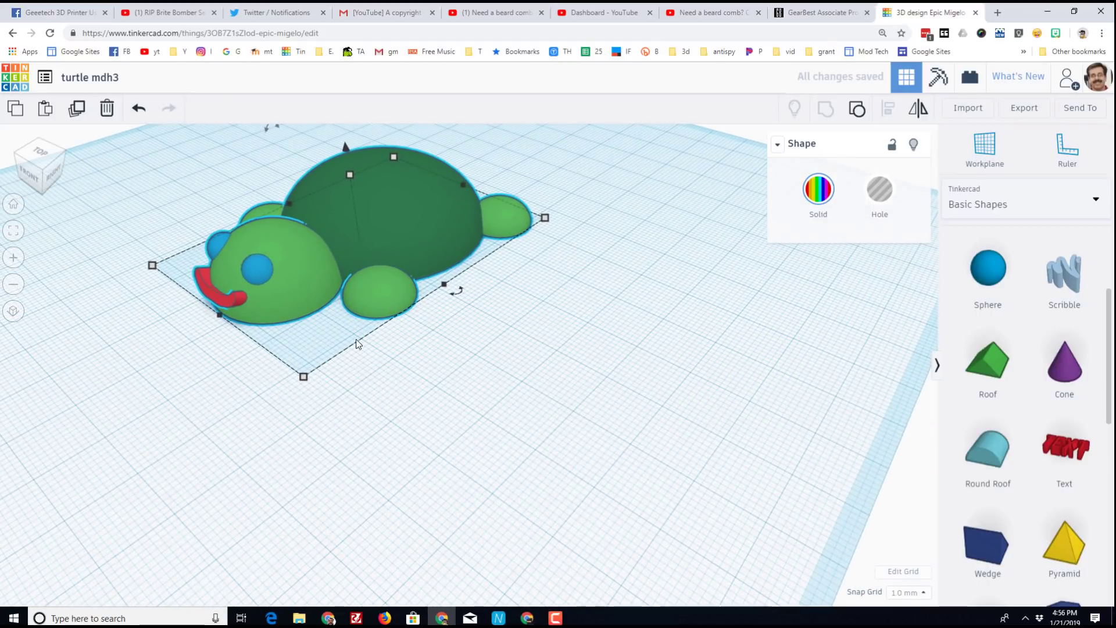
pyautogui.click(417, 348)
# - Add a white paraboloid toe, shrink it to 5 by 5, and nudge it under the front flipper
pyautogui.scroll(-1, 872, 395)
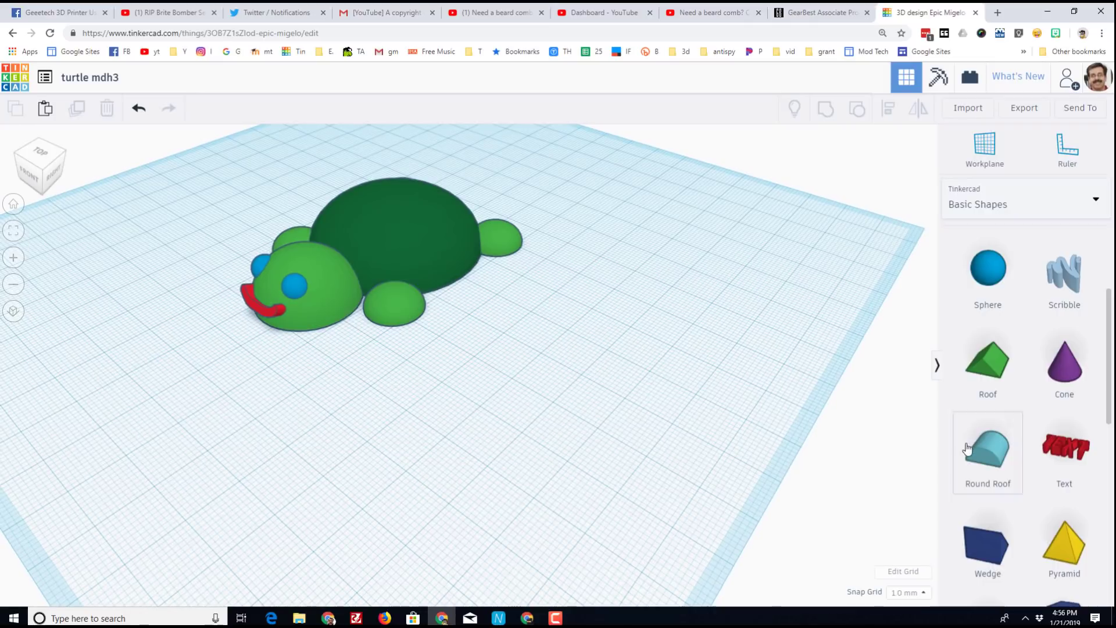
pyautogui.scroll(-5, 988, 465)
pyautogui.moveTo(949, 344); pyautogui.dragTo(438, 371)
pyautogui.click(22, 238)
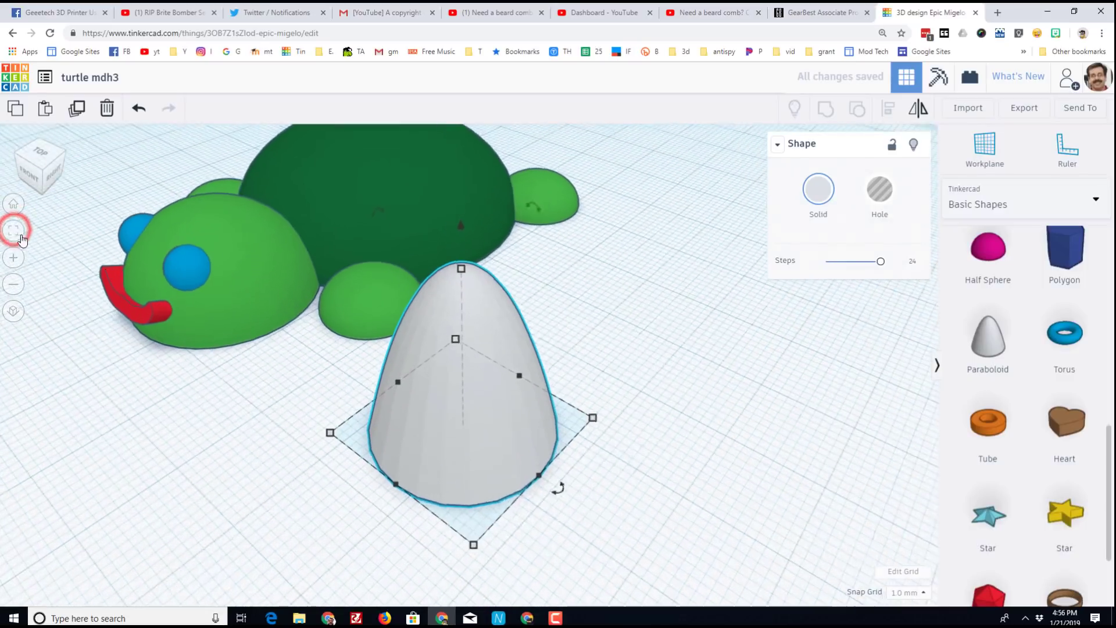
pyautogui.keyDown('shift'); pyautogui.moveTo(619, 434); pyautogui.dragTo(423, 446); pyautogui.keyUp('shift')
pyautogui.keyDown('shift'); pyautogui.moveTo(372, 407); pyautogui.dragTo(352, 430); pyautogui.keyUp('shift')
pyautogui.press('Up')
pyautogui.press('Up')
pyautogui.press('Up')
pyautogui.press('Up')
pyautogui.press('Up')
pyautogui.press('Up')
pyautogui.press('Up')
pyautogui.press('Up')
pyautogui.press('Up')
pyautogui.press('Up')
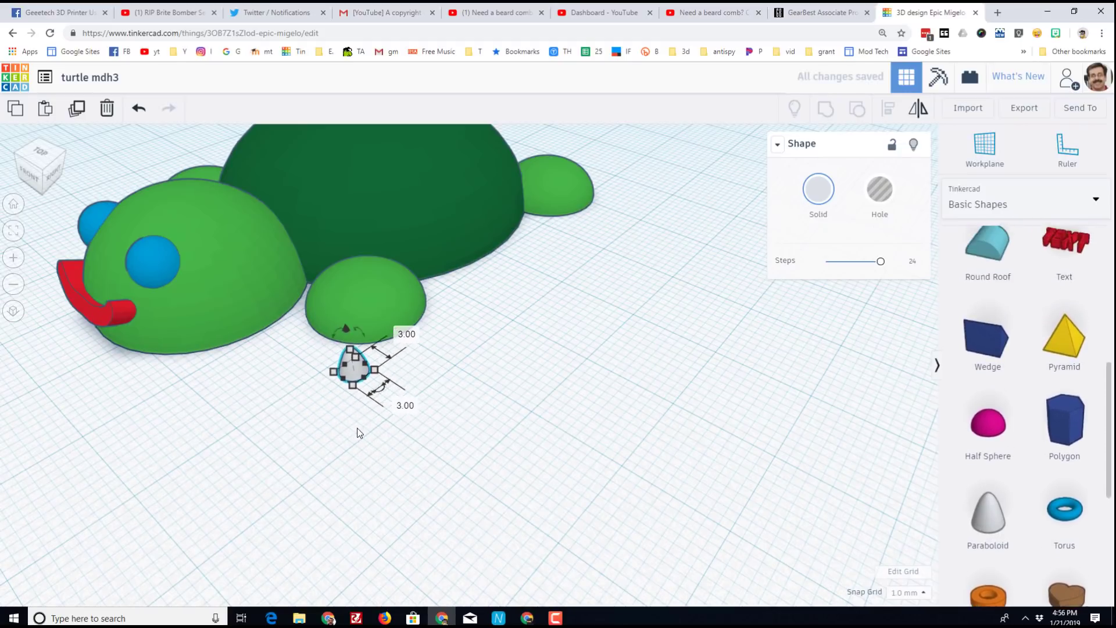
pyautogui.press('Up')
pyautogui.press('Up')
pyautogui.press('Up')
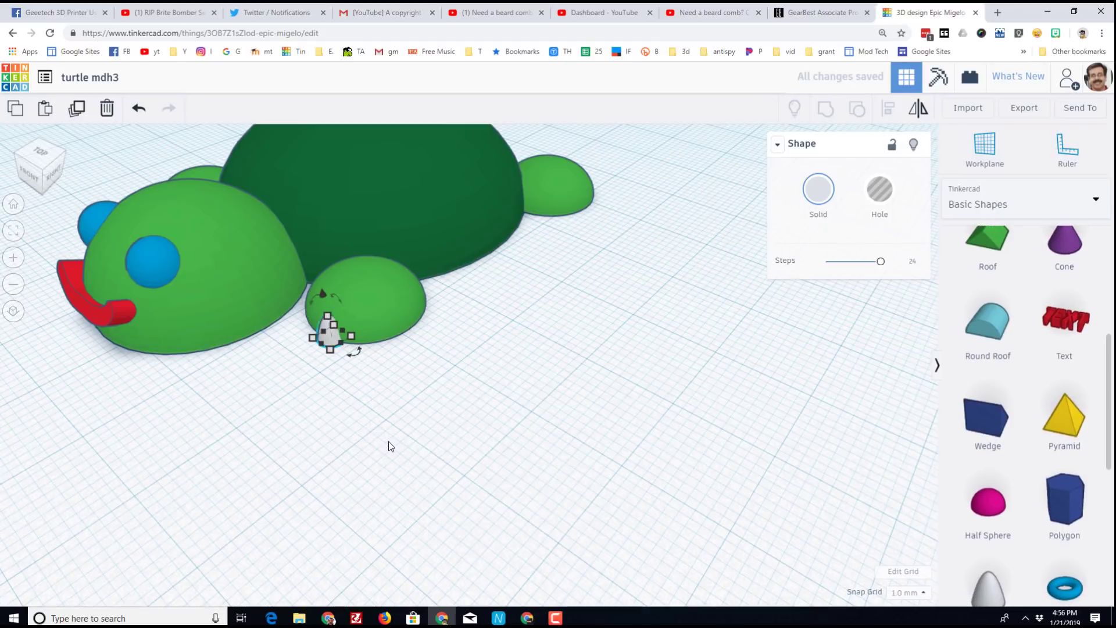
# - Duplicate the toe, set the snap grid to 0.1 mm, and nudge the toes into line along the flipper
pyautogui.click(392, 441)
pyautogui.hotkey('ctrl', 'v')
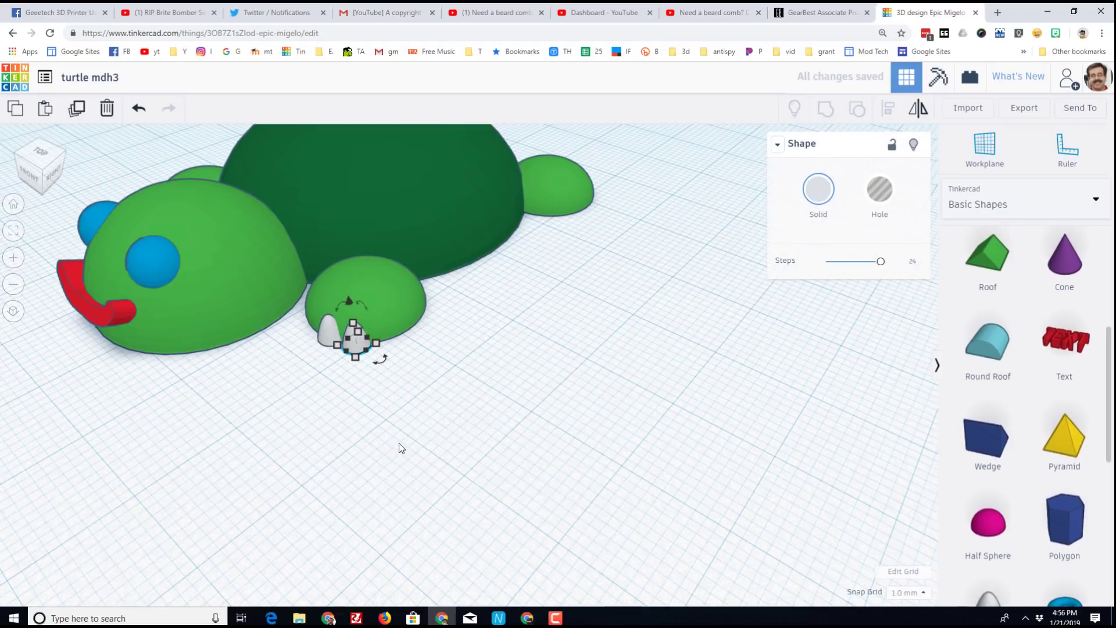
pyautogui.press('Up')
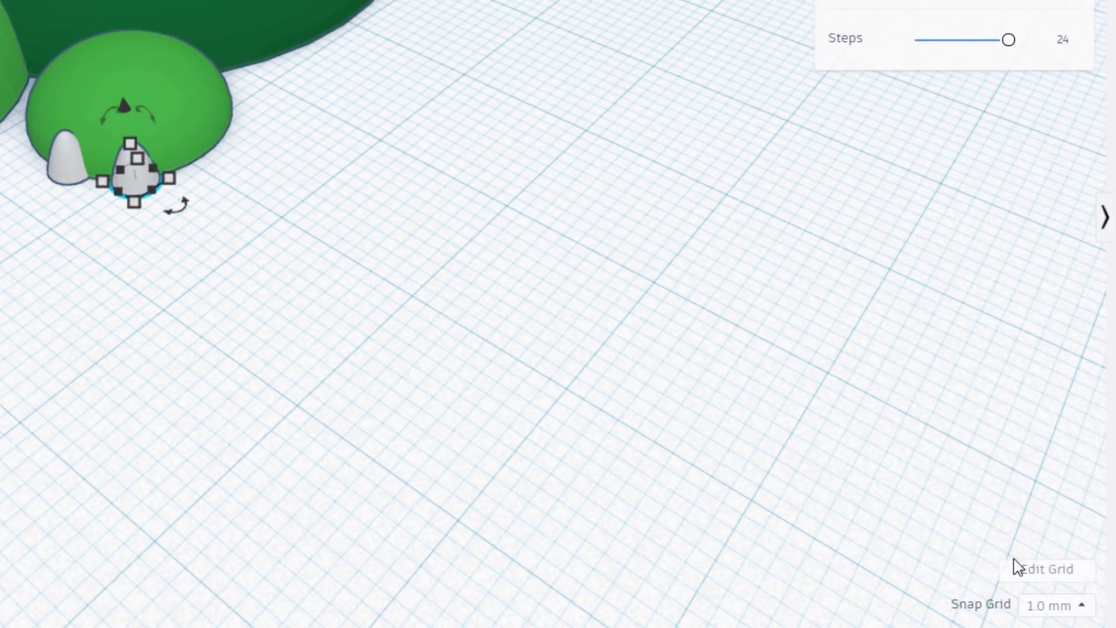
pyautogui.click(1044, 606)
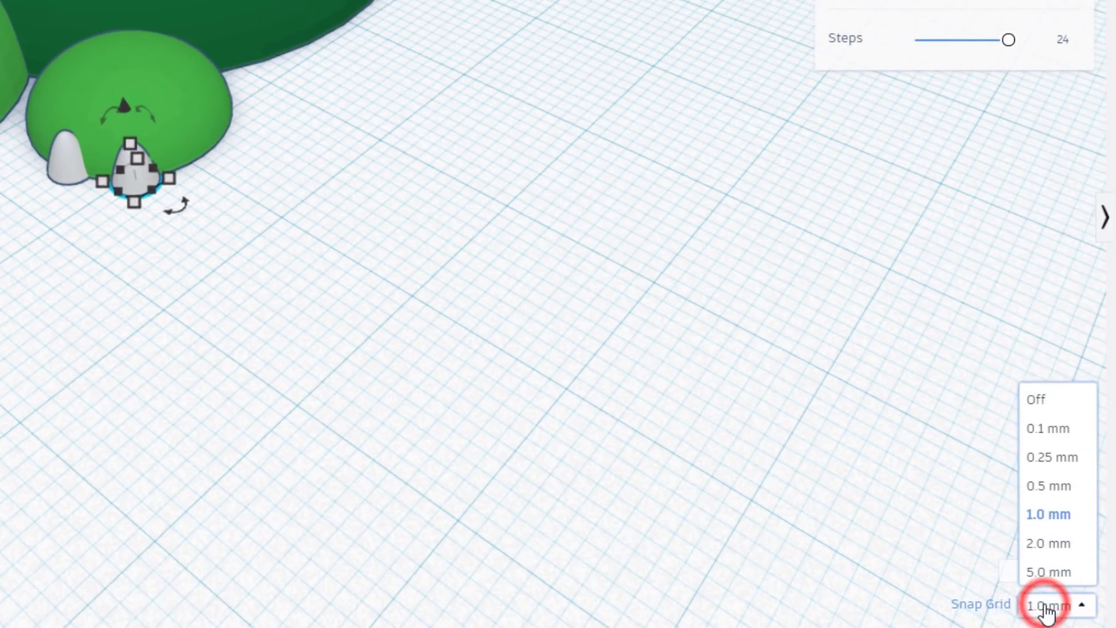
pyautogui.click(1046, 431)
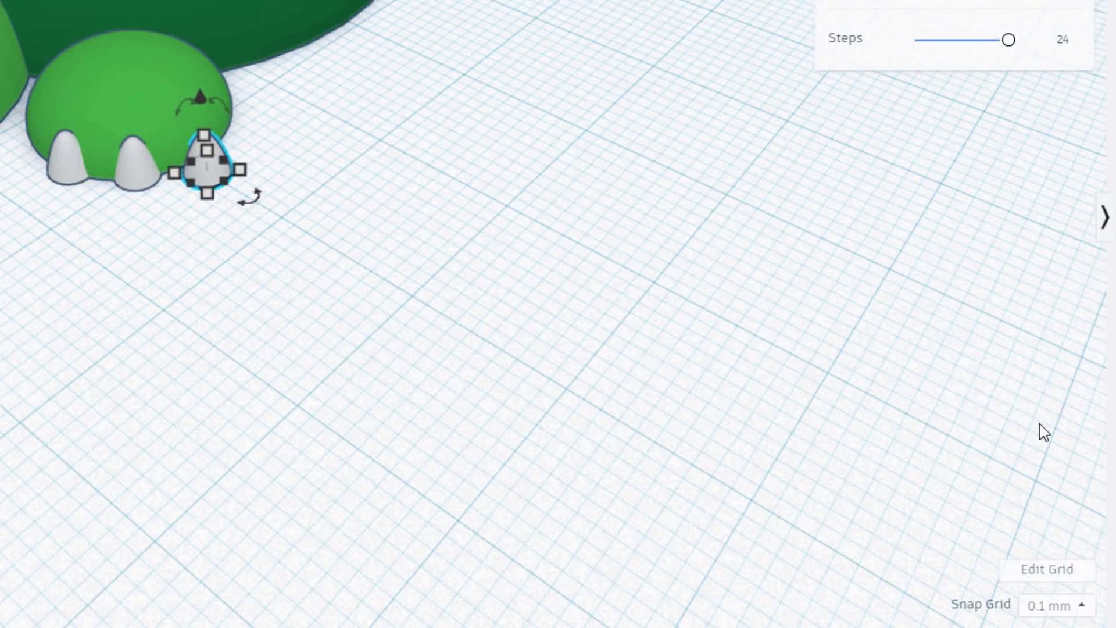
pyautogui.press('Up')
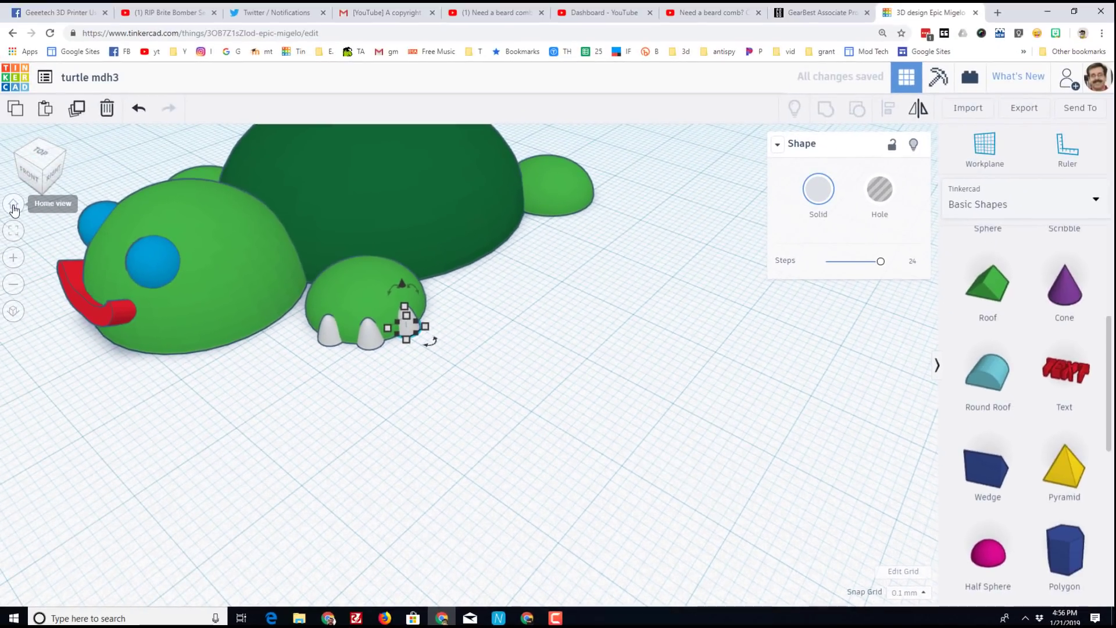
# - Switch the shape library from Basic Shapes to Characters and scroll to the moustache
pyautogui.click(13, 207)
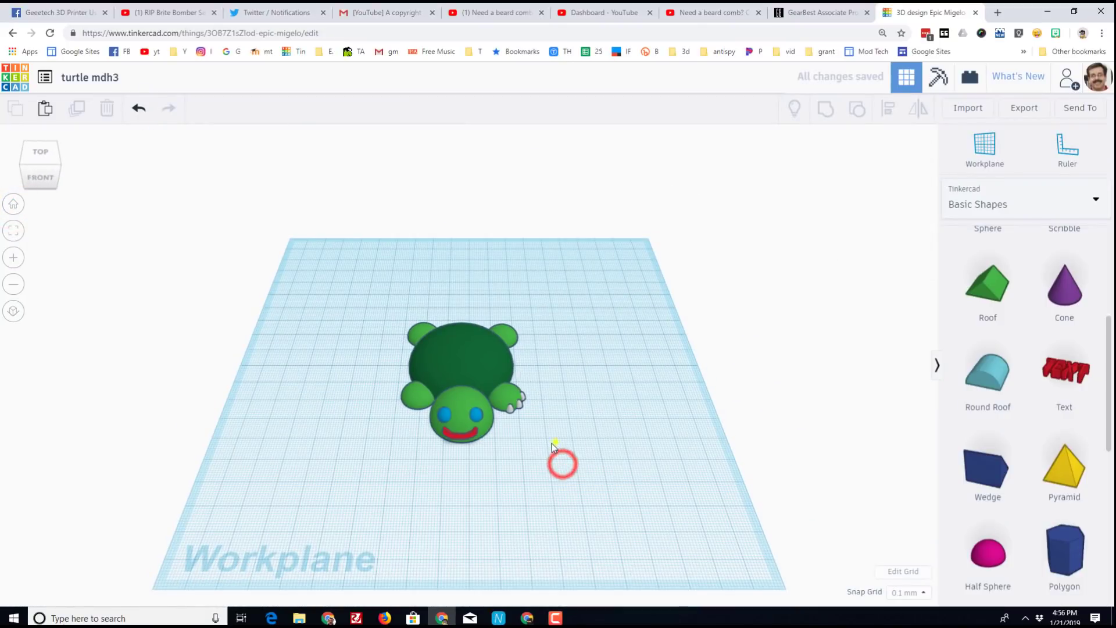
pyautogui.moveTo(546, 447); pyautogui.dragTo(428, 397, button='right')
pyautogui.scroll(3, 429, 394)
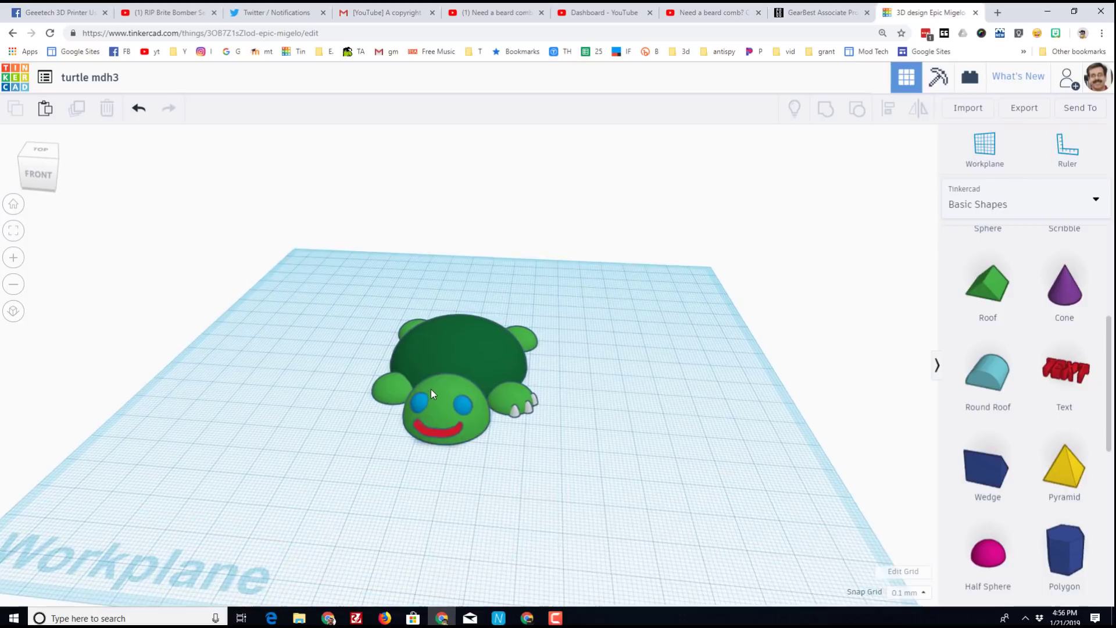
pyautogui.scroll(2, 429, 394)
pyautogui.click(961, 210)
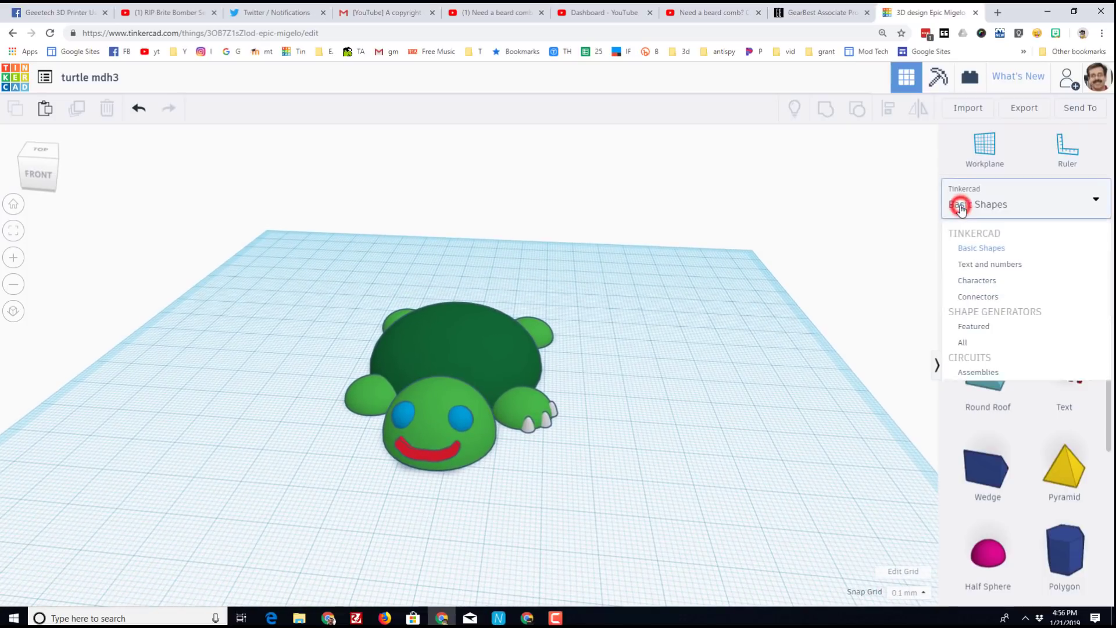
pyautogui.click(981, 287)
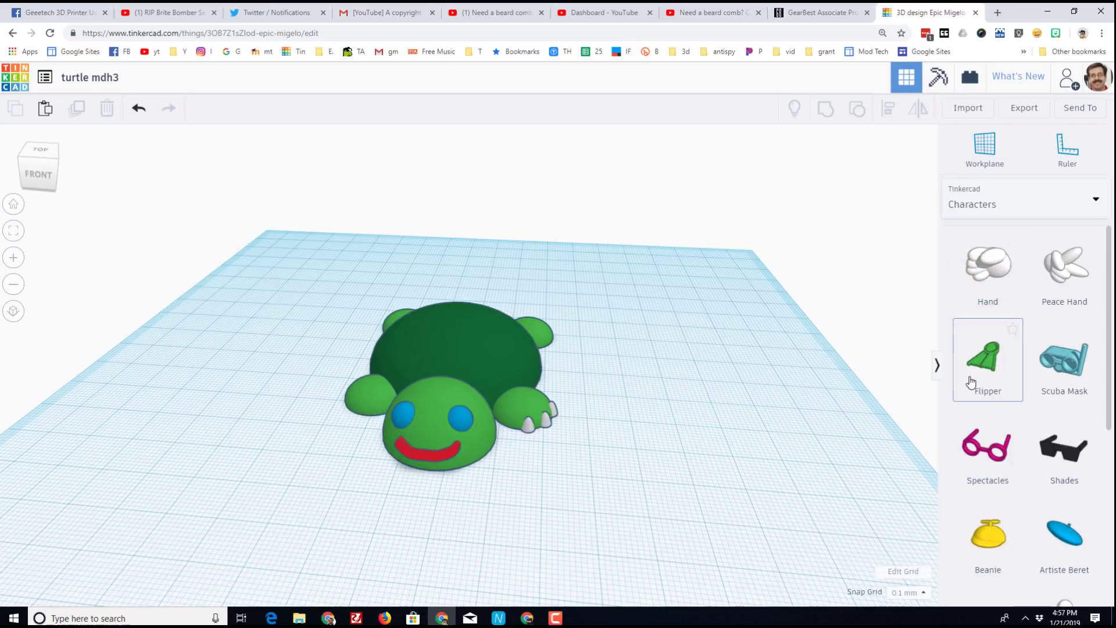
pyautogui.scroll(-2, 982, 360)
pyautogui.scroll(-1, 982, 352)
pyautogui.scroll(2, 982, 352)
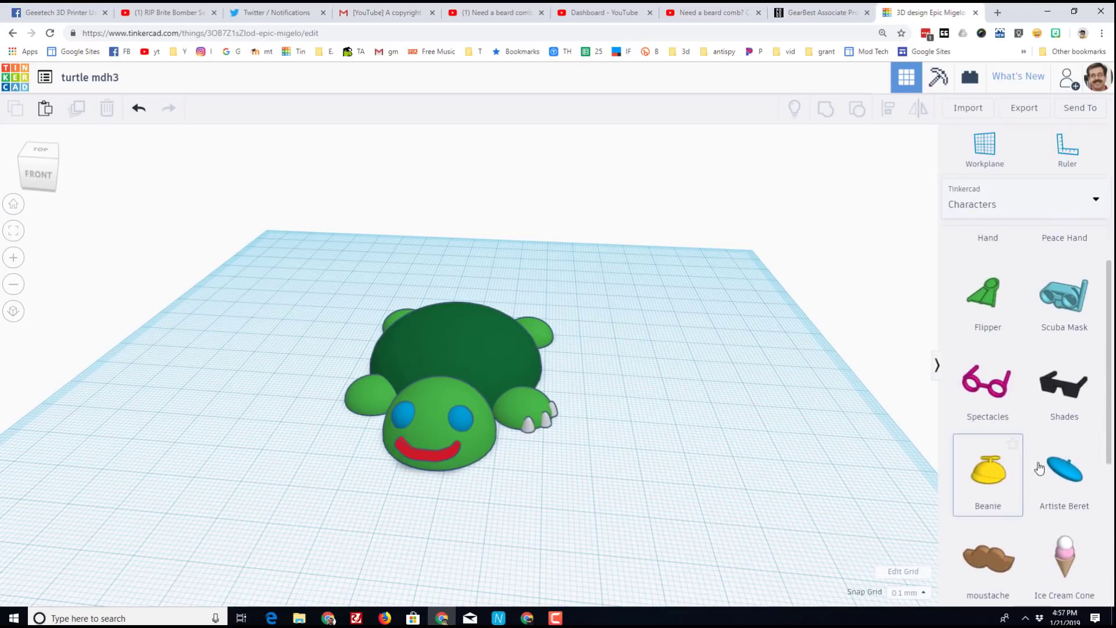
pyautogui.scroll(-2, 987, 459)
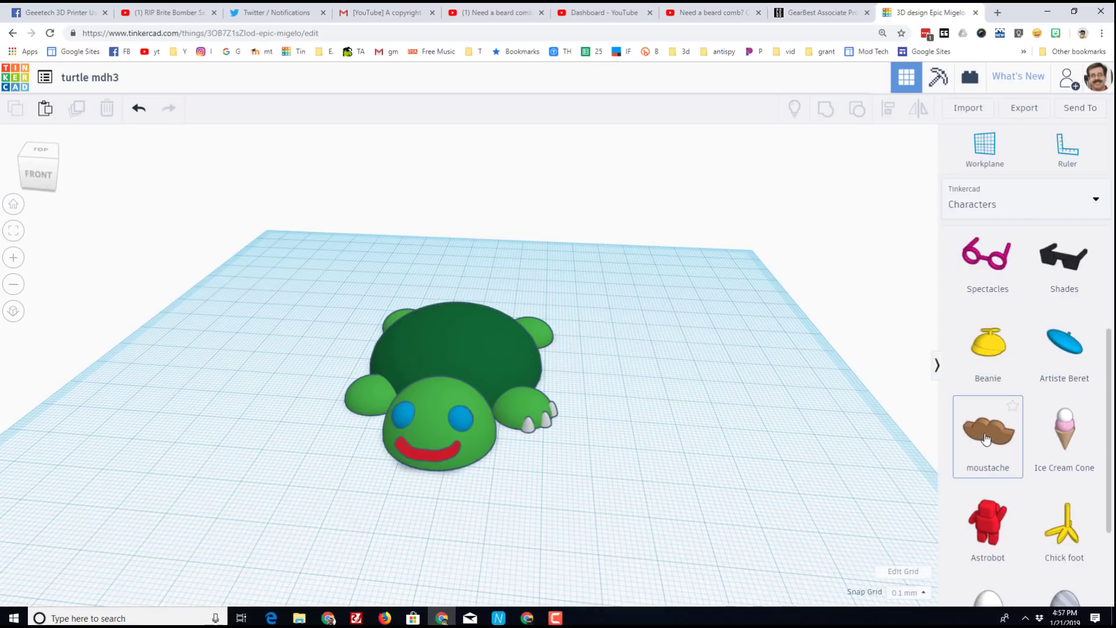
# - Place the brown moustache on the face, shrinking and flattening it to reveal the red mouth
pyautogui.moveTo(399, 471); pyautogui.dragTo(431, 462)
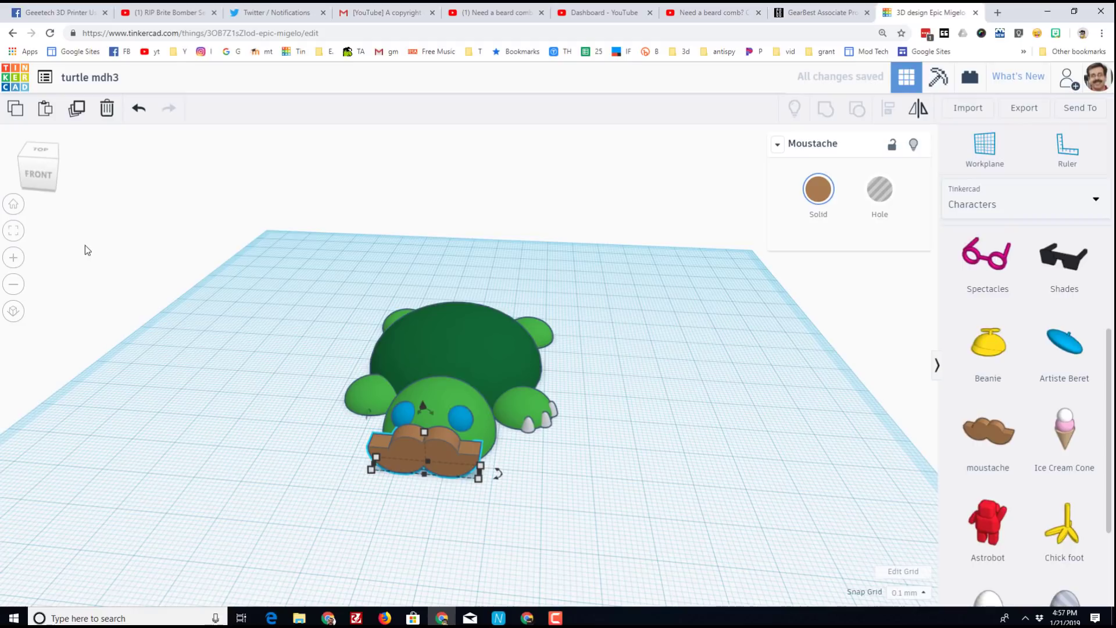
pyautogui.click(9, 232)
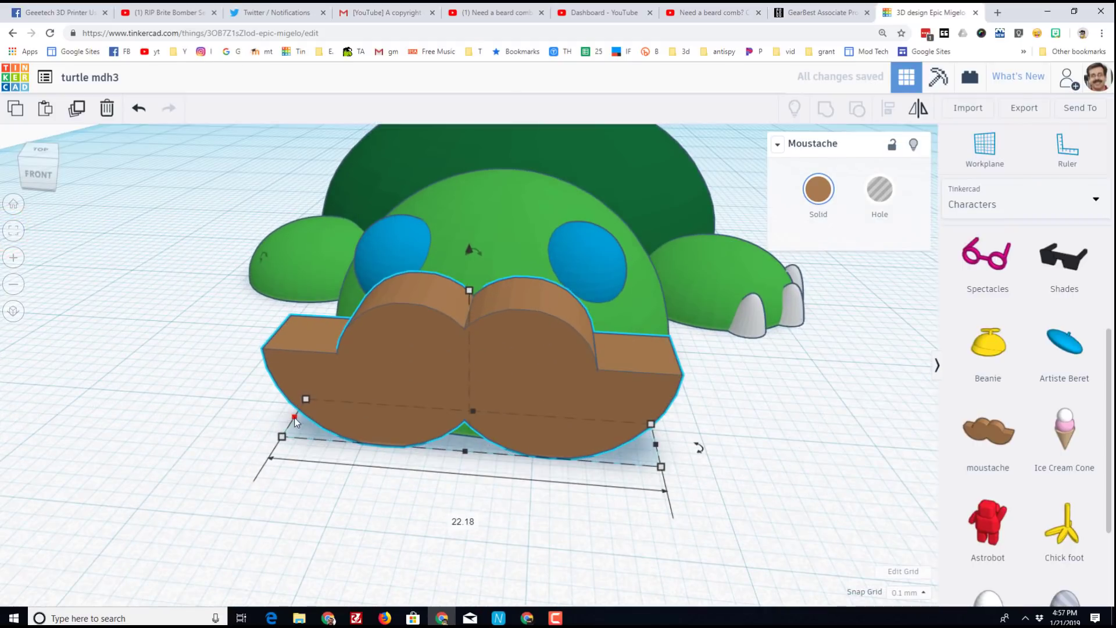
pyautogui.moveTo(294, 418); pyautogui.dragTo(358, 422)
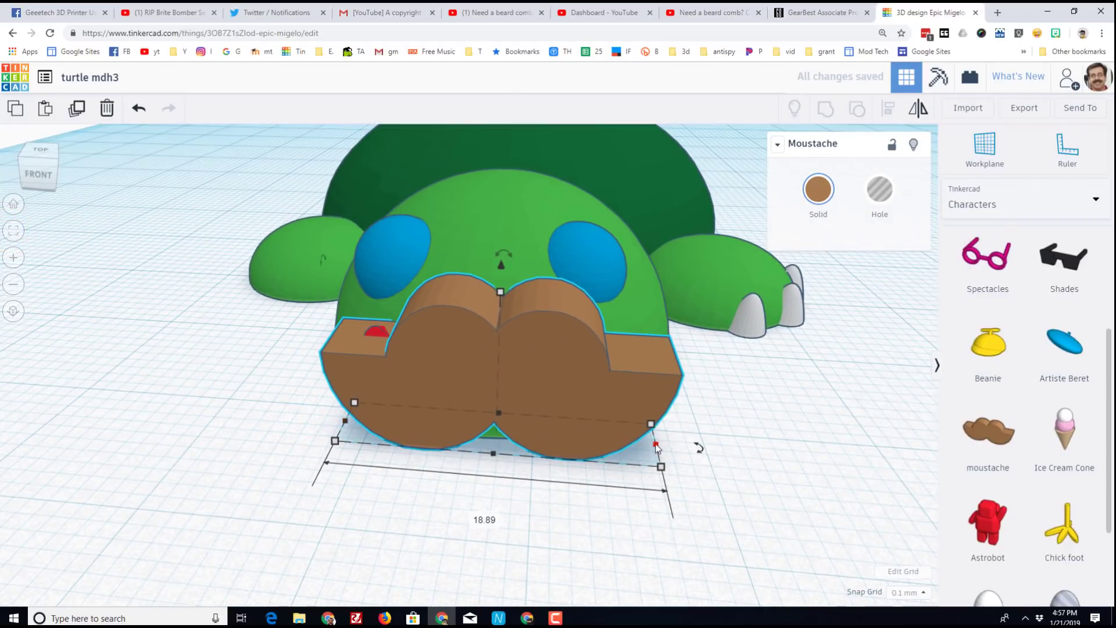
pyautogui.moveTo(655, 445); pyautogui.dragTo(628, 442)
pyautogui.moveTo(485, 291); pyautogui.dragTo(500, 274)
# - Thin the moustache, tilt it 18° against the face, and drop a yellow propeller beanie on the turtle
pyautogui.moveTo(537, 404); pyautogui.dragTo(400, 351, button='right')
pyautogui.moveTo(435, 367); pyautogui.dragTo(459, 364)
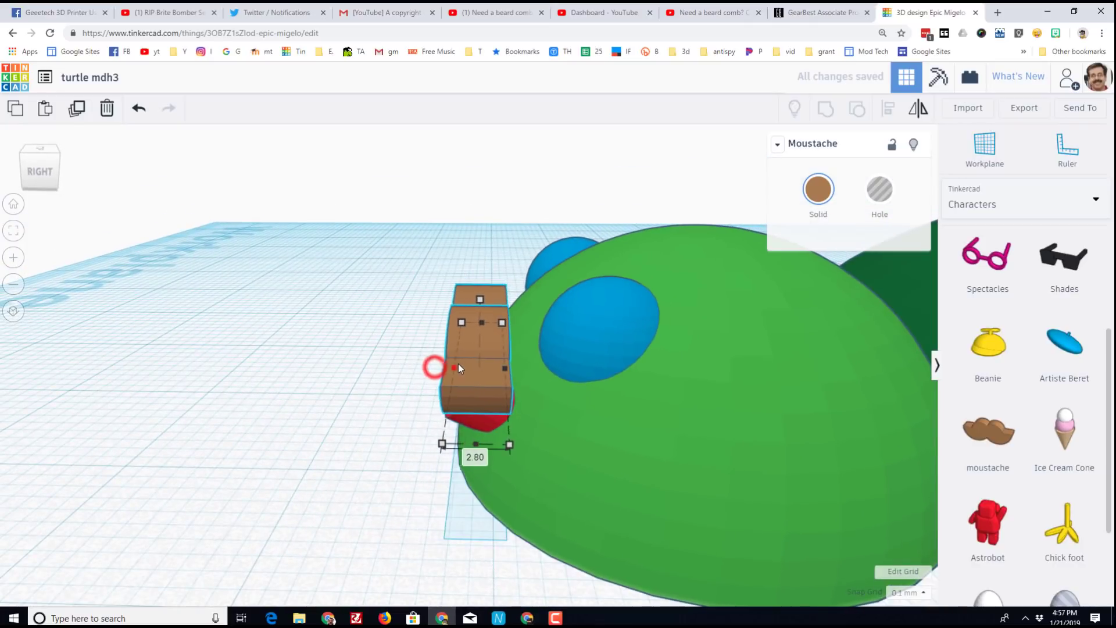
pyautogui.moveTo(497, 261); pyautogui.dragTo(523, 196)
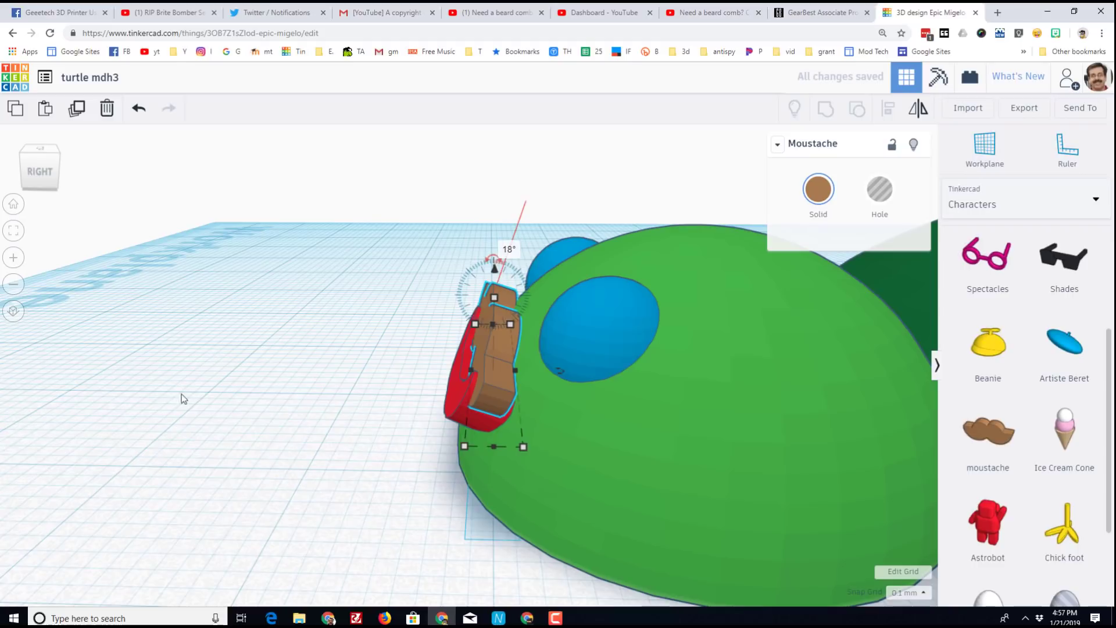
pyautogui.click(13, 205)
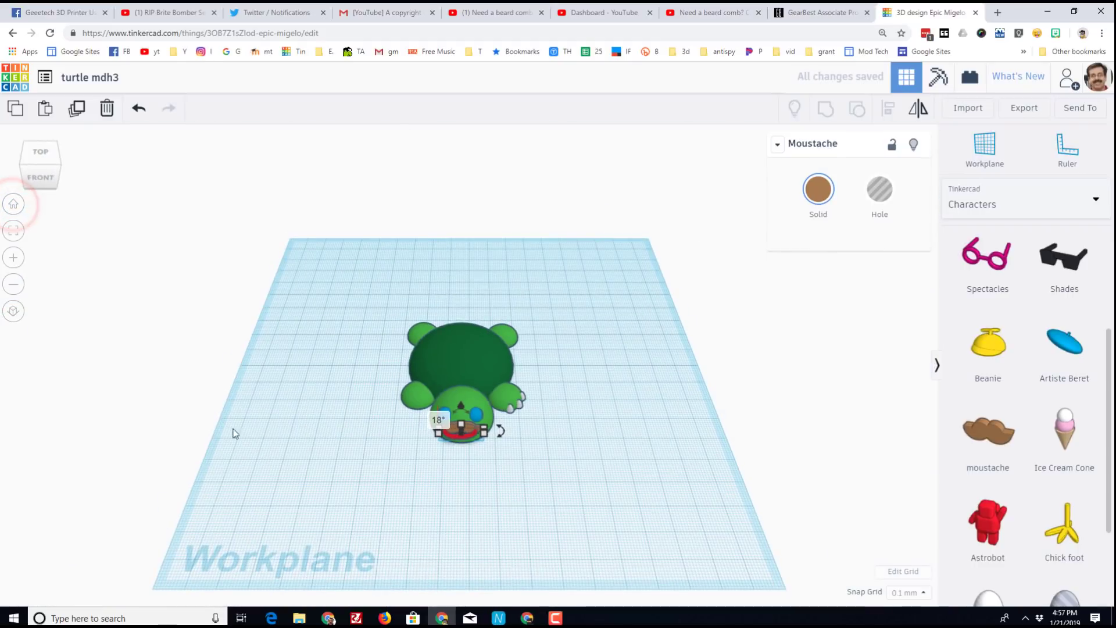
pyautogui.click(428, 465)
pyautogui.moveTo(421, 500); pyautogui.dragTo(601, 444, button='right')
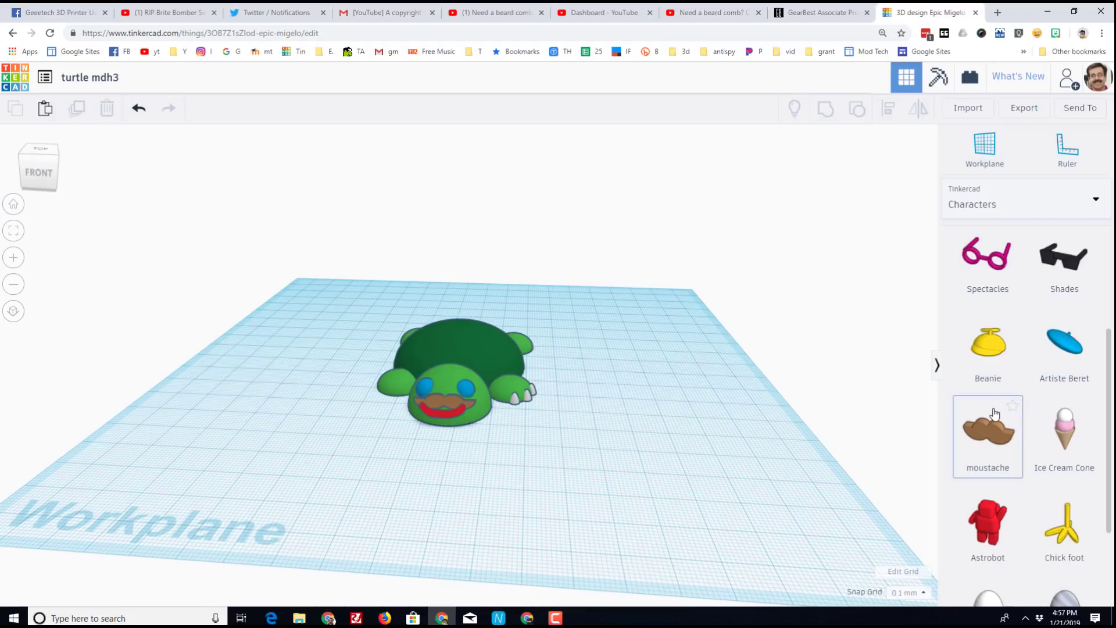
pyautogui.moveTo(991, 345); pyautogui.dragTo(446, 415)
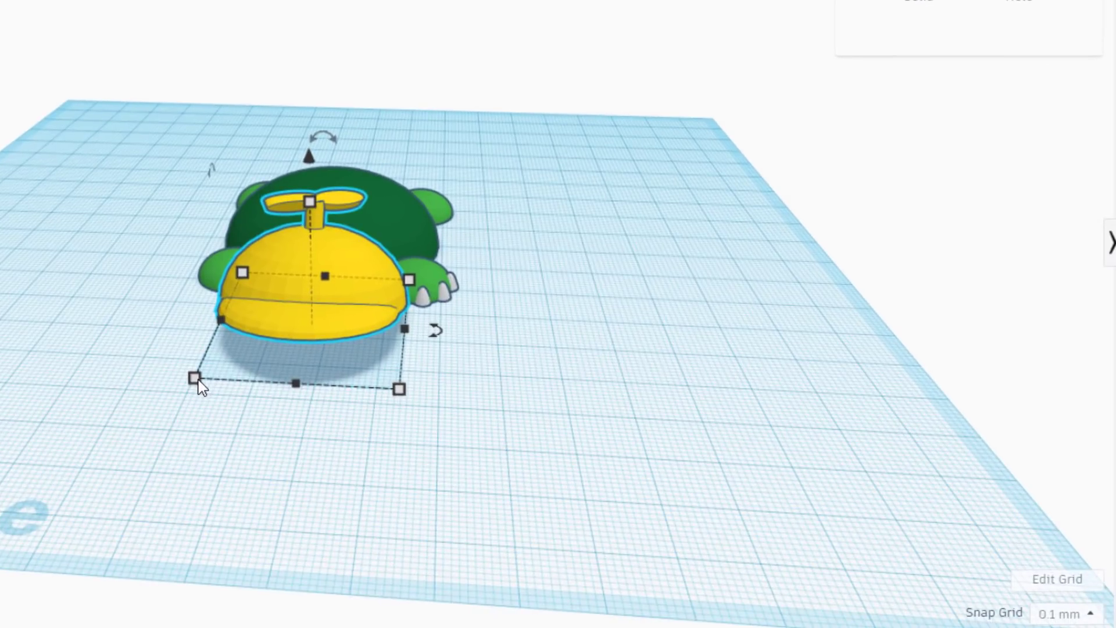
# - Shrink the beanie to fit the head, set the snap grid to 1.0 mm, and shift it left
pyautogui.moveTo(196, 379); pyautogui.dragTo(301, 347)
pyautogui.click(1056, 616)
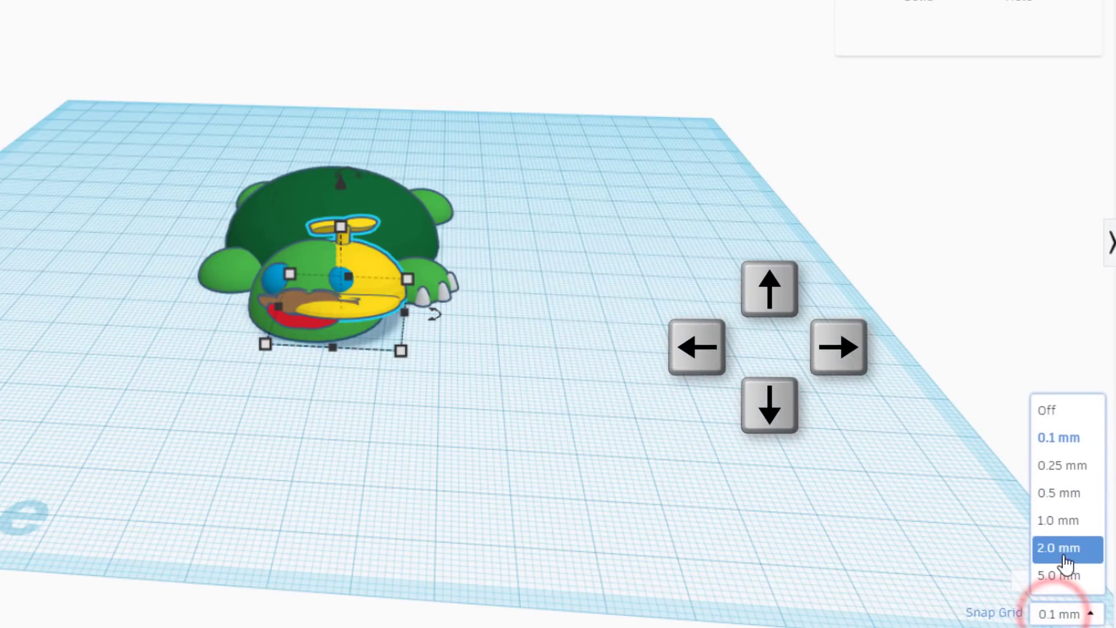
pyautogui.click(1058, 525)
pyautogui.press('Left')
pyautogui.press('Left')
pyautogui.press('Left')
pyautogui.press('Left')
pyautogui.press('Left')
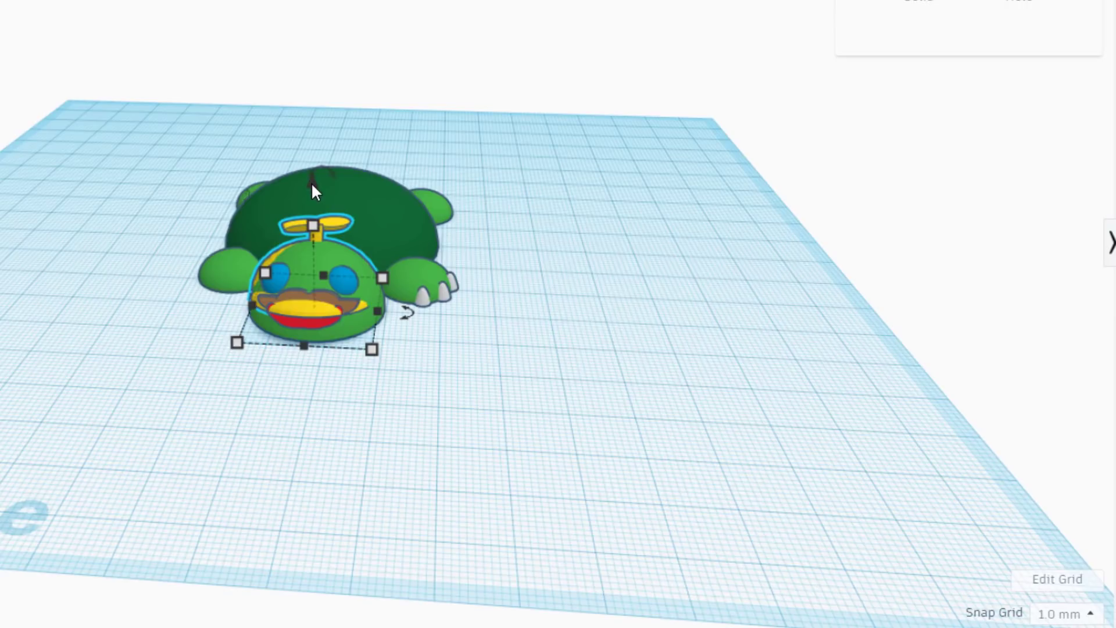
# - Raise the beanie 1 mm and tilt it back about -33° onto the turtle's head
pyautogui.moveTo(316, 183); pyautogui.dragTo(329, 163)
pyautogui.moveTo(411, 299); pyautogui.dragTo(151, 250, button='right')
pyautogui.moveTo(133, 72); pyautogui.dragTo(225, 5)
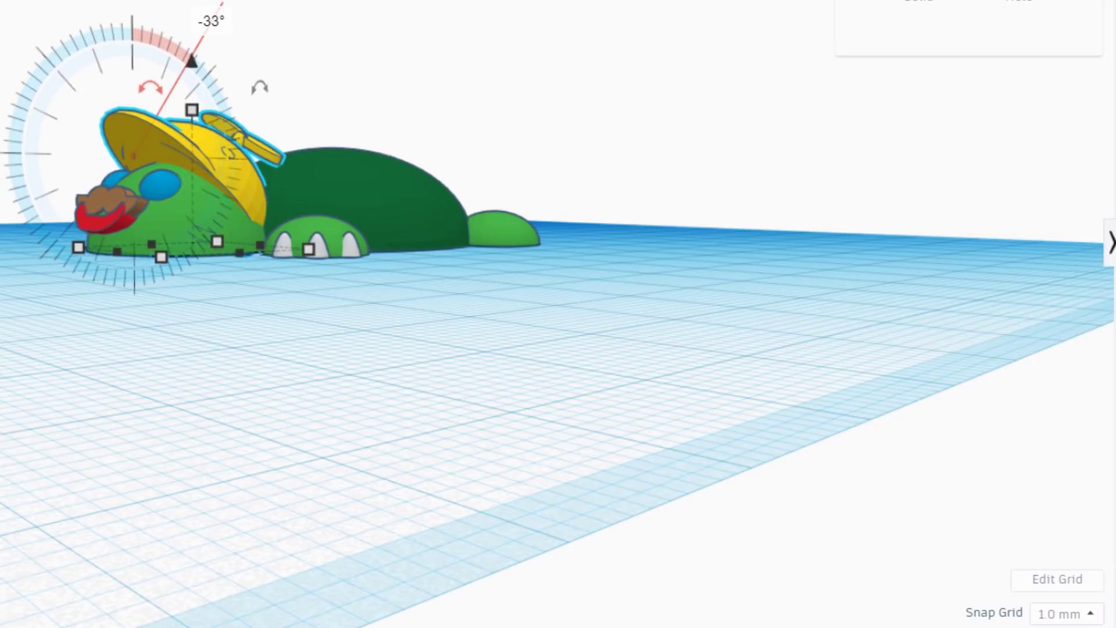
pyautogui.click(197, 379)
pyautogui.moveTo(196, 378); pyautogui.dragTo(332, 429, button='right')
pyautogui.scroll(3, 119, 423)
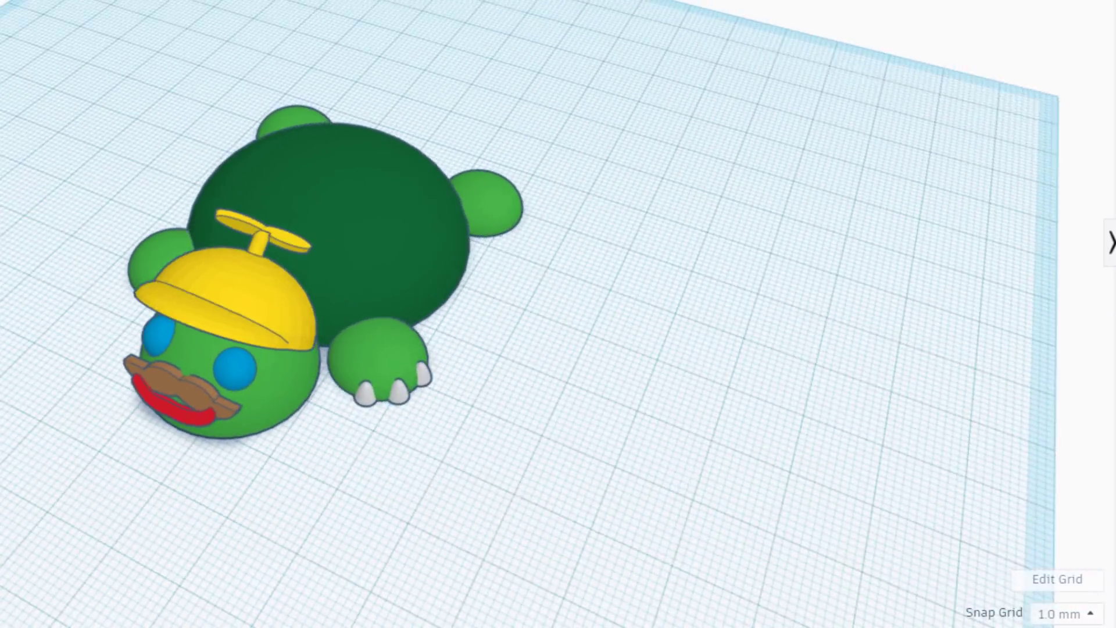
pyautogui.moveTo(209, 427); pyautogui.dragTo(199, 416, button='right')
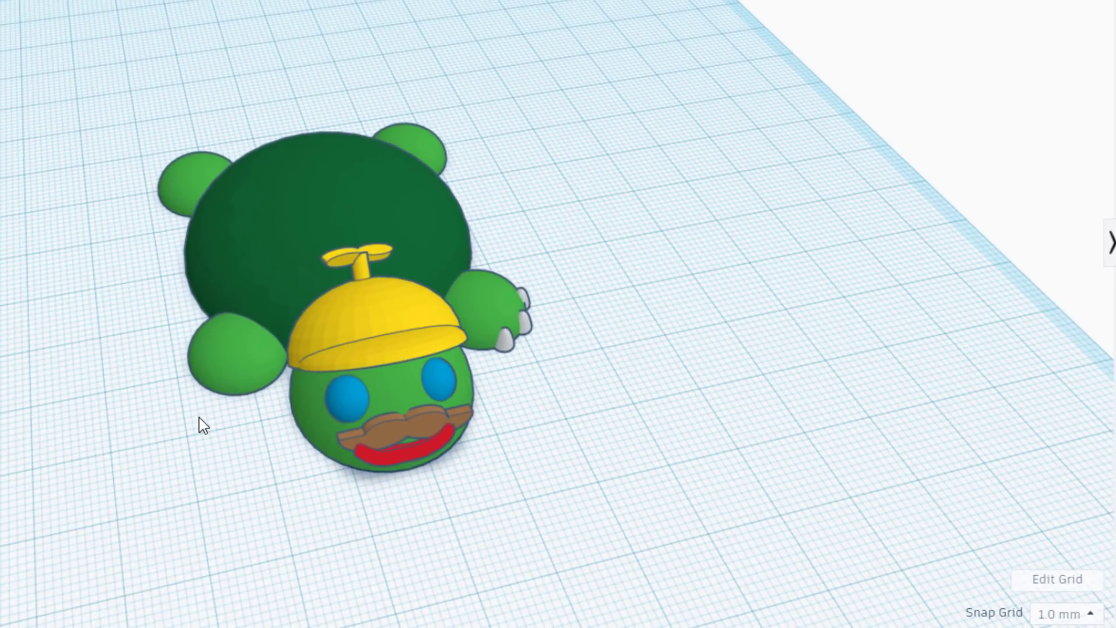
pyautogui.scroll(2, 200, 416)
pyautogui.moveTo(368, 498)
pyautogui.mouseDown(button='right')
pyautogui.moveTo(710, 448)
pyautogui.moveTo(341, 460)
pyautogui.moveTo(568, 451)
pyautogui.moveTo(473, 487)
pyautogui.moveTo(448, 478)
pyautogui.moveTo(772, 451)
pyautogui.moveTo(528, 482)
pyautogui.moveTo(347, 407)
pyautogui.moveTo(141, 416)
pyautogui.moveTo(90, 481)
pyautogui.mouseUp(button='right')
pyautogui.moveTo(711, 337)
pyautogui.mouseDown(button='right')
pyautogui.moveTo(316, 443)
pyautogui.moveTo(617, 417)
pyautogui.moveTo(253, 391)
pyautogui.moveTo(638, 498)
pyautogui.moveTo(382, 404)
pyautogui.moveTo(328, 270)
pyautogui.moveTo(78, 307)
pyautogui.moveTo(57, 330)
pyautogui.moveTo(355, 388)
pyautogui.mouseUp(button='right')
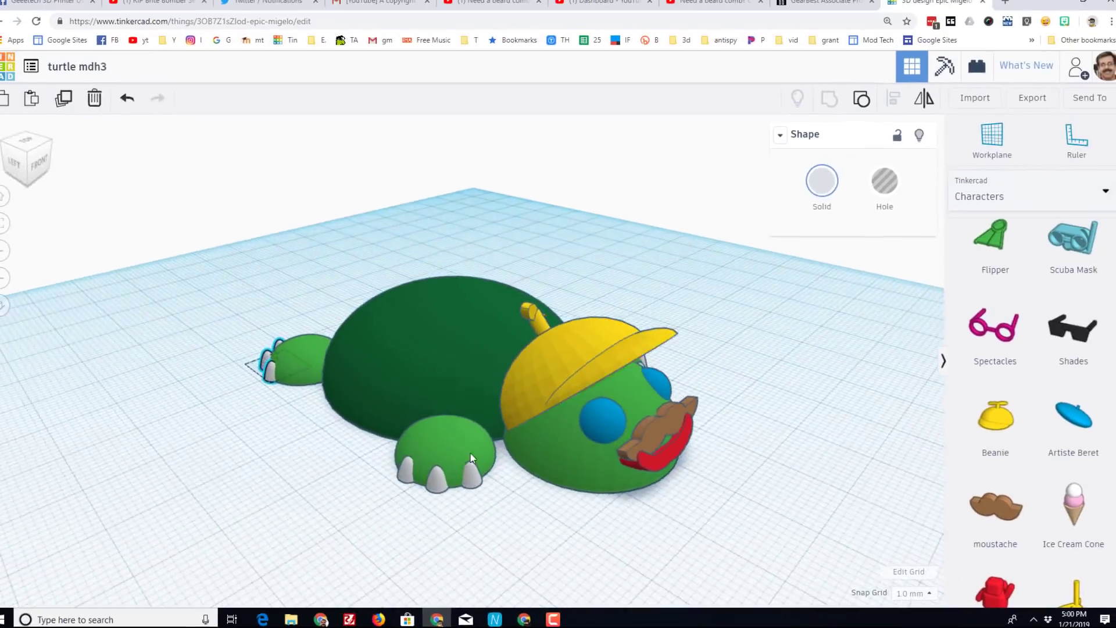
pyautogui.moveTo(470, 452); pyautogui.dragTo(637, 508, button='right')
pyautogui.scroll(4, 528, 474)
pyautogui.moveTo(568, 521)
pyautogui.mouseDown(button='right')
pyautogui.moveTo(721, 520)
pyautogui.moveTo(477, 539)
pyautogui.moveTo(469, 514)
pyautogui.moveTo(579, 521)
pyautogui.moveTo(568, 522)
pyautogui.moveTo(575, 507)
pyautogui.moveTo(399, 511)
pyautogui.moveTo(667, 508)
pyautogui.moveTo(561, 532)
pyautogui.mouseUp(button='right')
pyautogui.scroll(-3, 578, 519)
pyautogui.scroll(5, 578, 518)
pyautogui.scroll(-4, 604, 515)
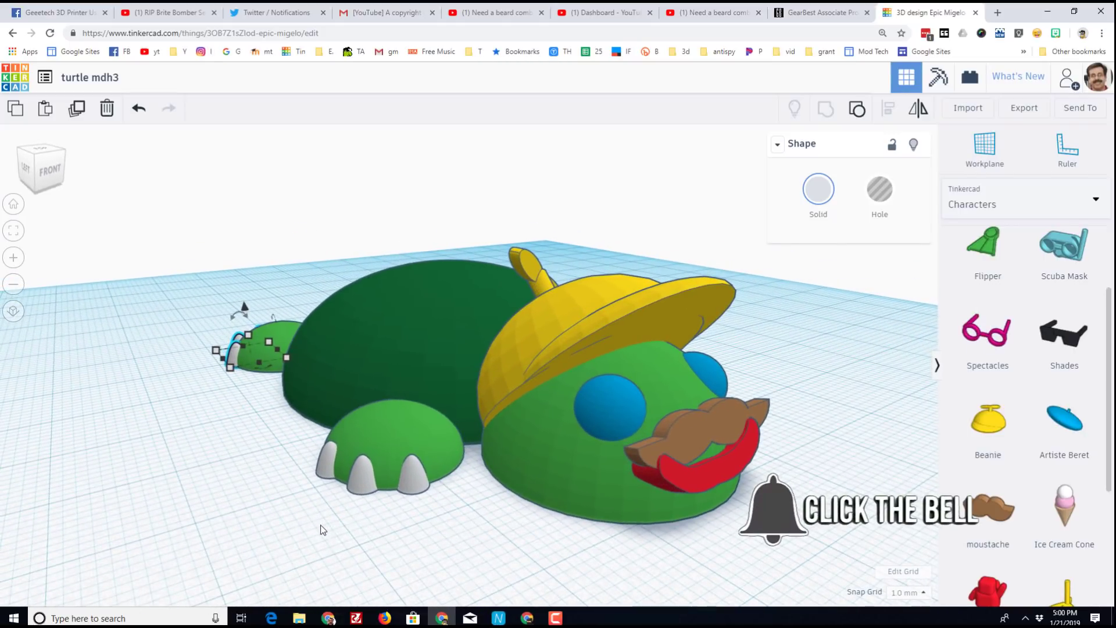
pyautogui.moveTo(200, 518)
pyautogui.mouseDown(button='right')
pyautogui.moveTo(498, 508)
pyautogui.moveTo(198, 517)
pyautogui.mouseUp(button='right')
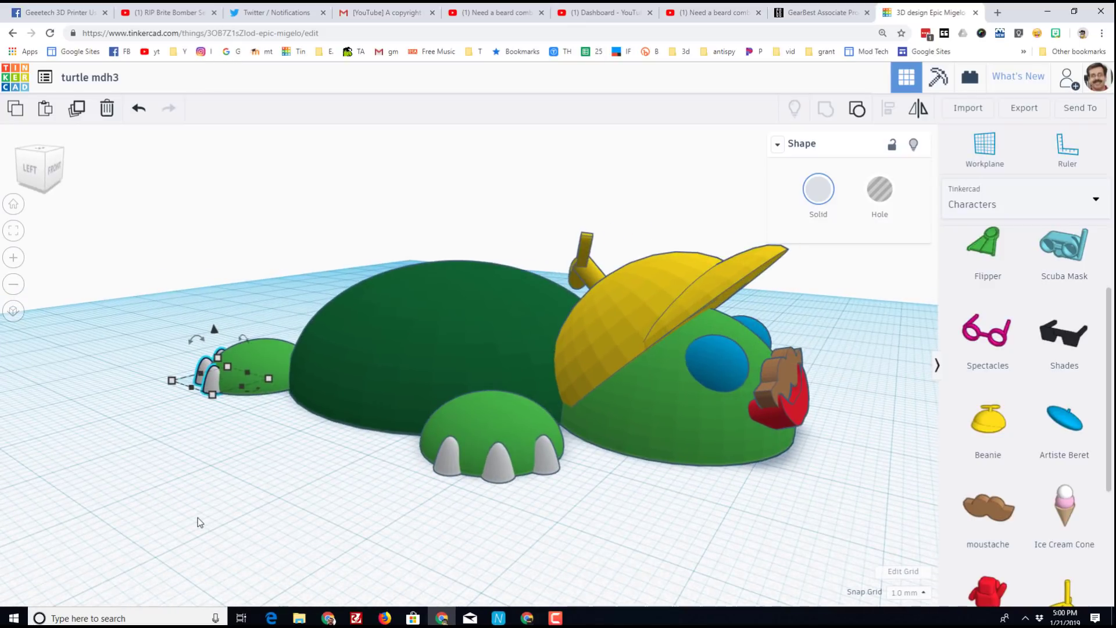